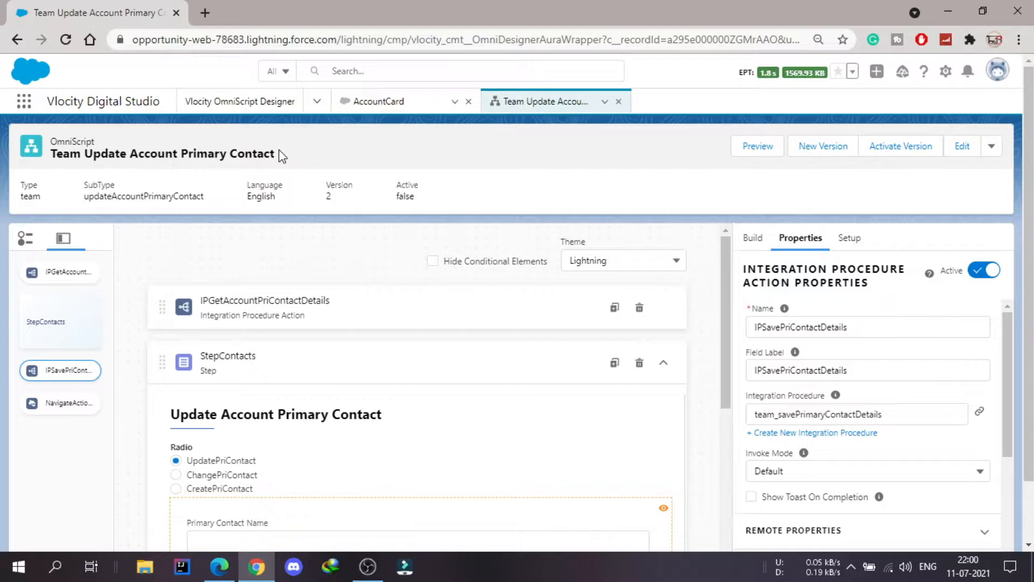
Rename the TypeAhead1 block in the StepContacts step to TAName.
left_click_drag(231, 156, 282, 161)
scroll(440, 258, "down", 8)
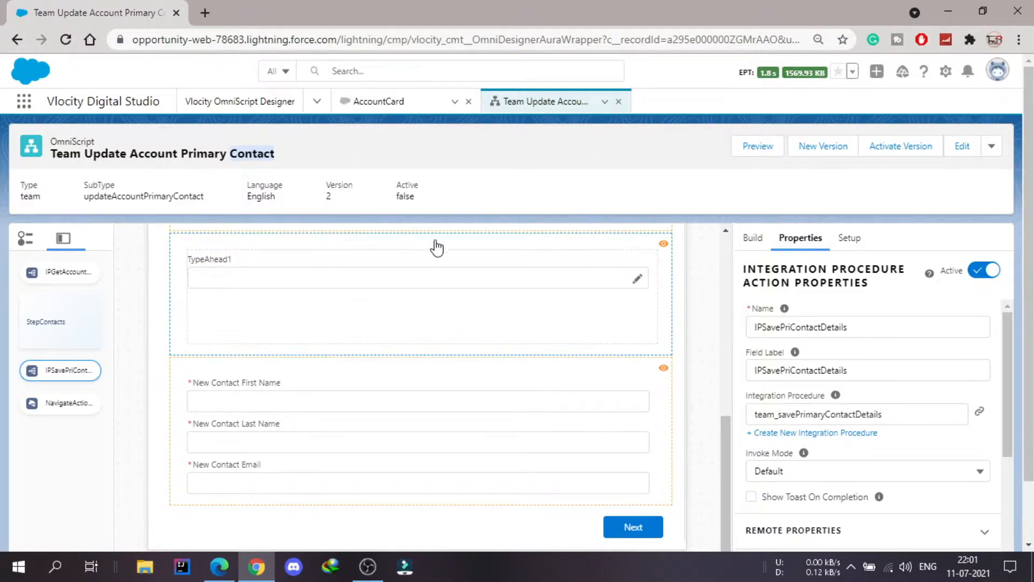
left_click(409, 304)
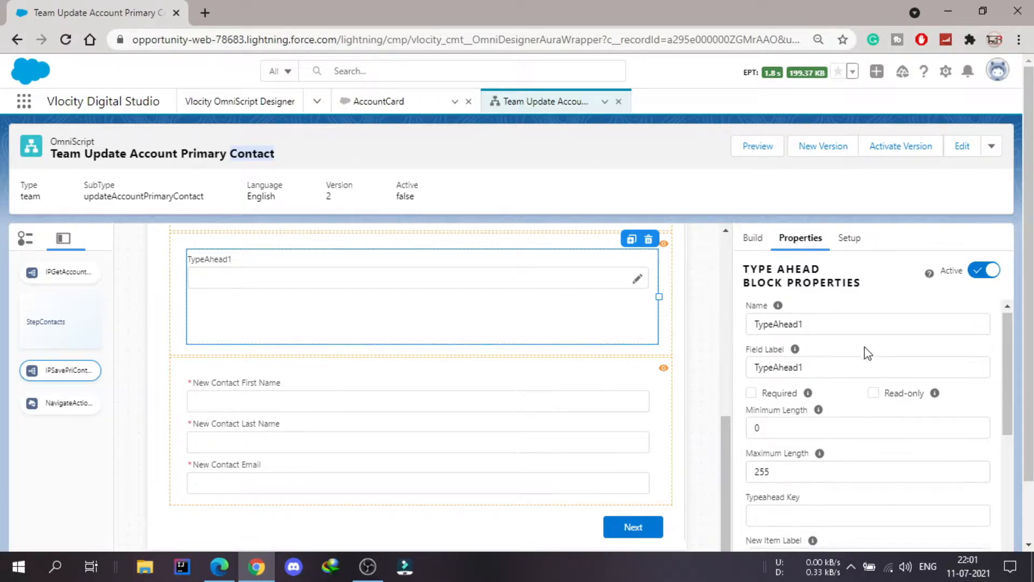
left_click(811, 326)
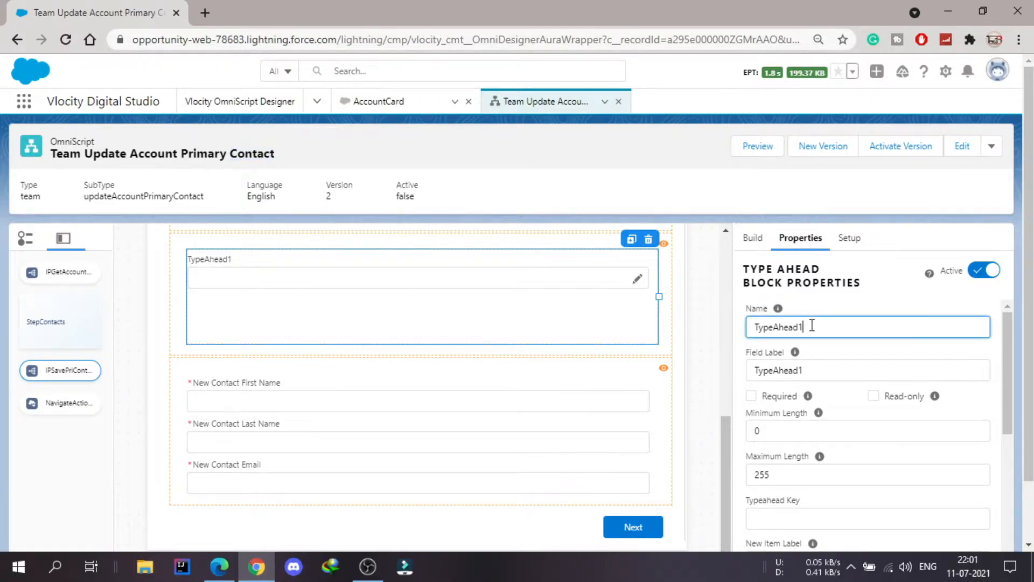
key("BackSpace")
key("BackSpace")
key("BackSpace")
key("BackSpace")
key("BackSpace")
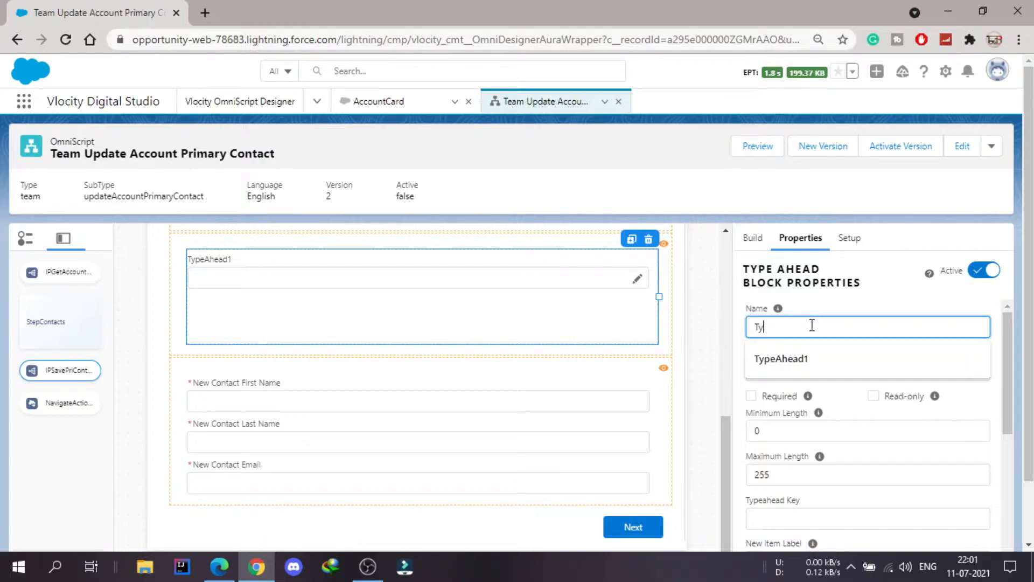
key("BackSpace")
type("AN")
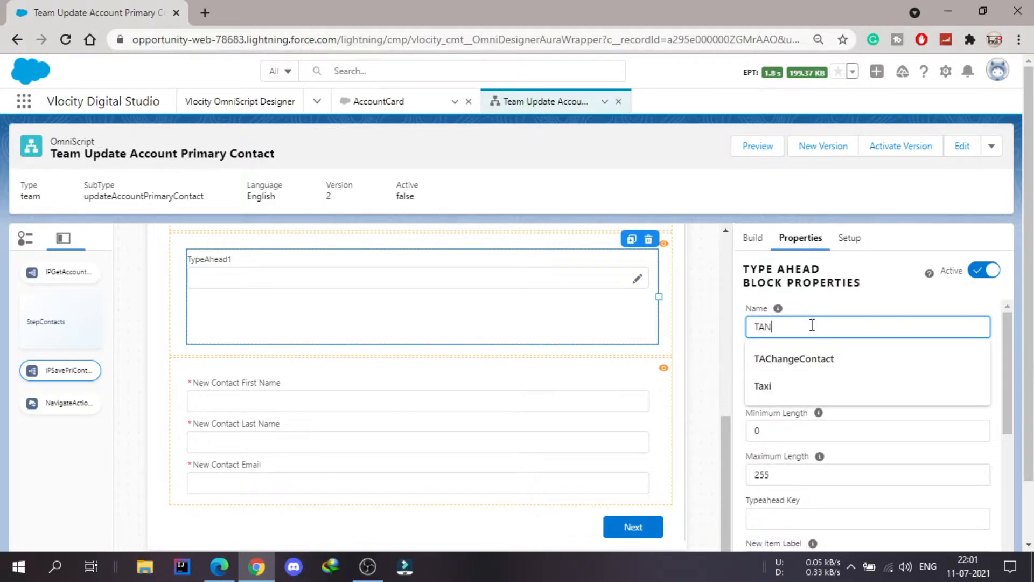
type("ame")
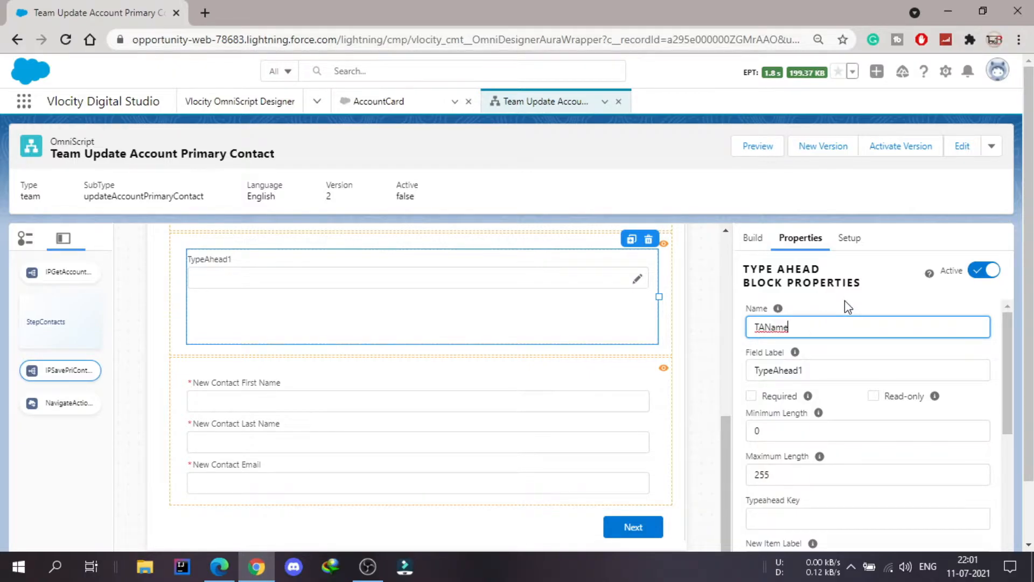
Set the type-ahead block's field label to "Start Typing a Name".
scroll(838, 364, "down", 1)
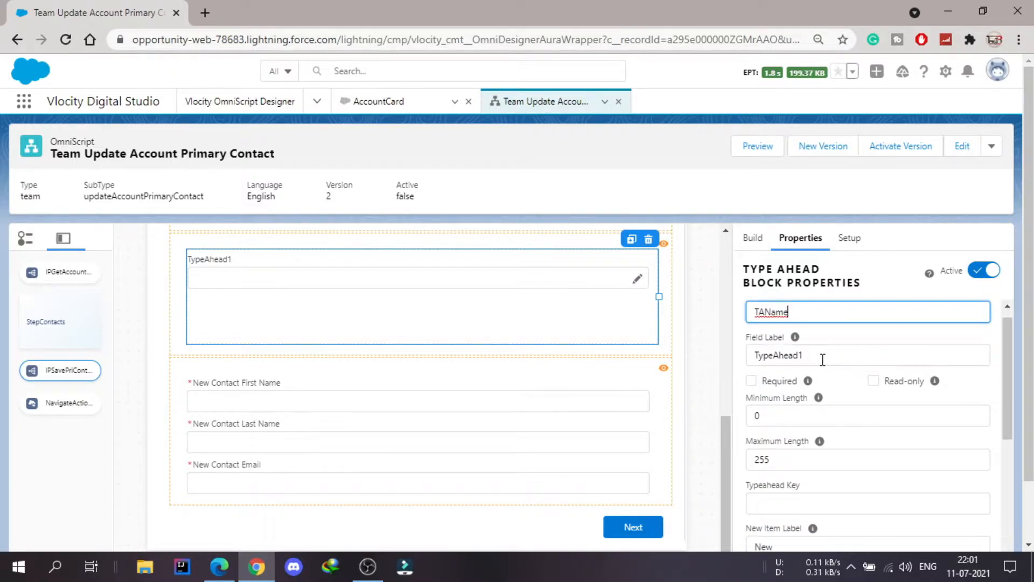
left_click(821, 358)
key("BackSpace")
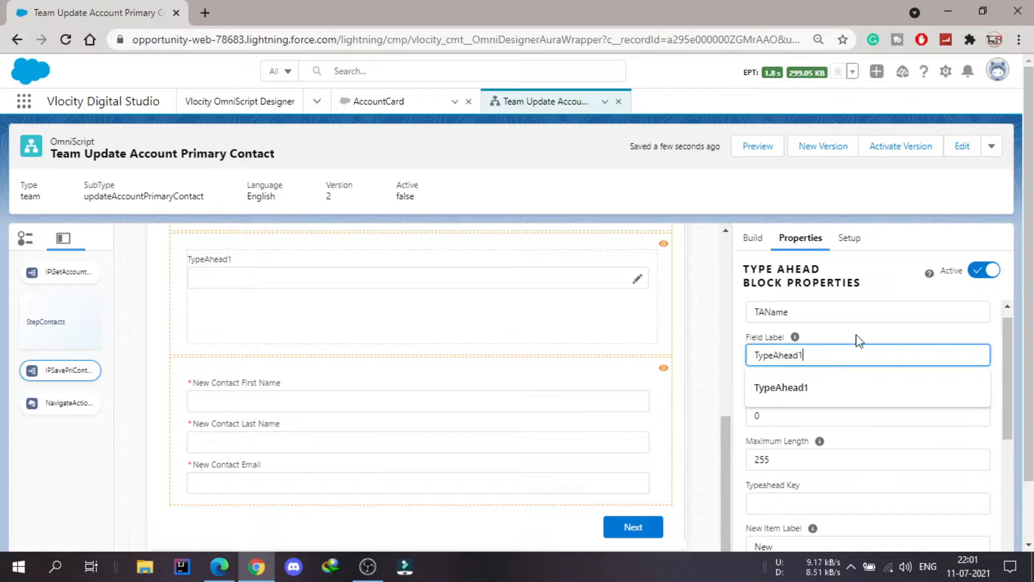
key("BackSpace")
key("BackSpace")
key("BackSpace")
key("BackSpace")
key("BackSpace")
key("BackSpace")
key("BackSpace")
key("BackSpace")
key("BackSpace")
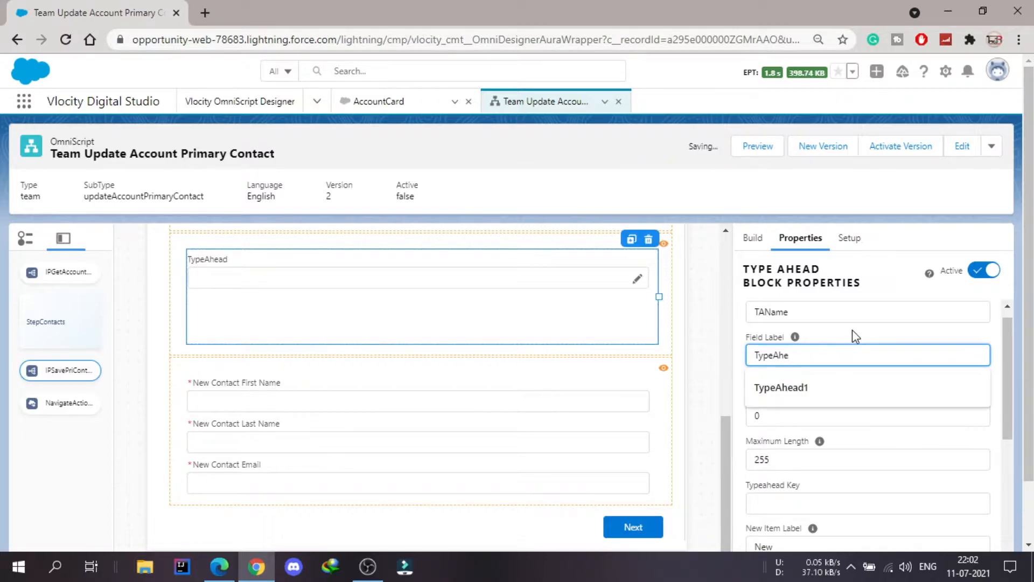
type("Start")
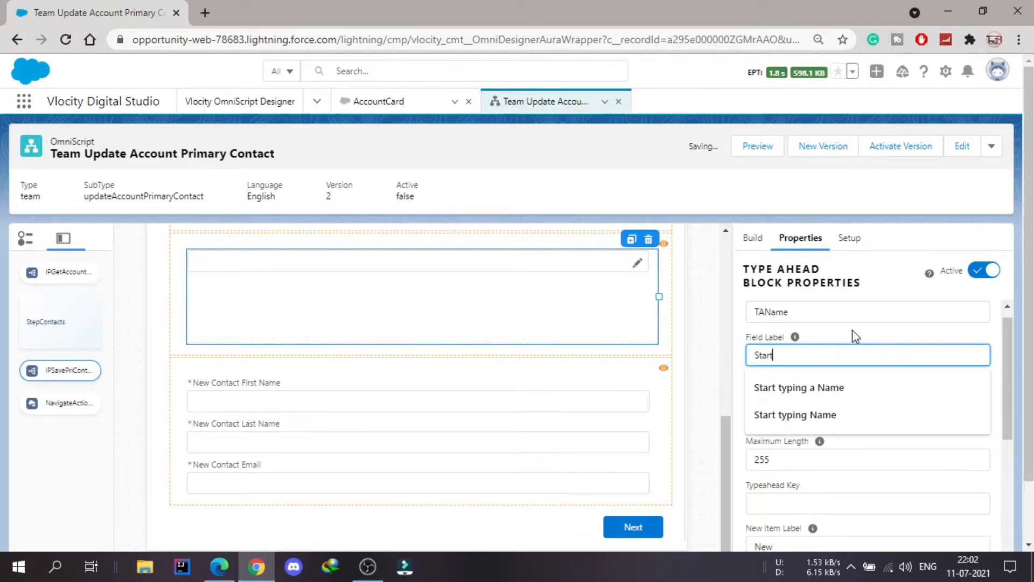
type(" Typ")
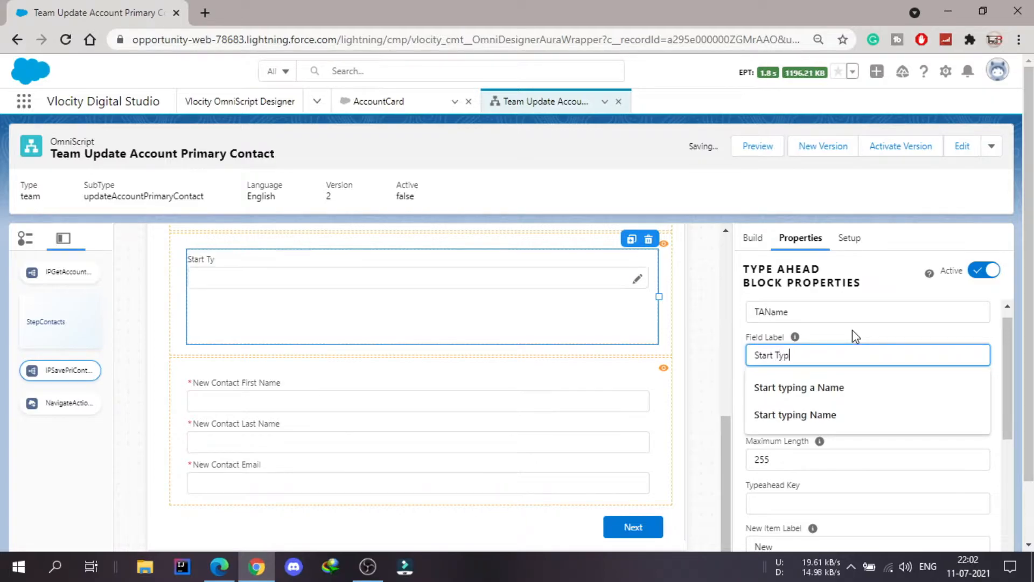
type("ing ")
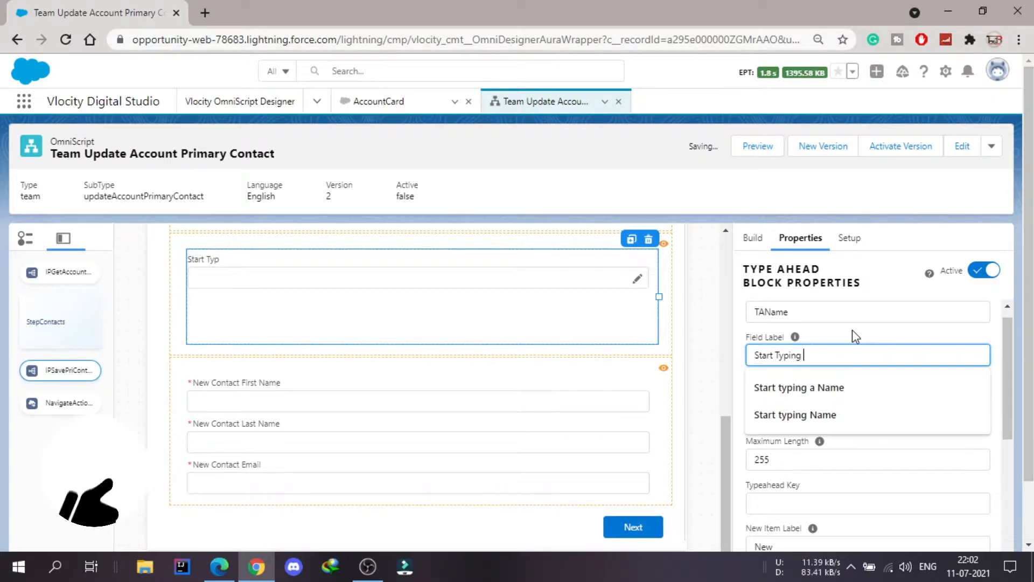
type("a Name")
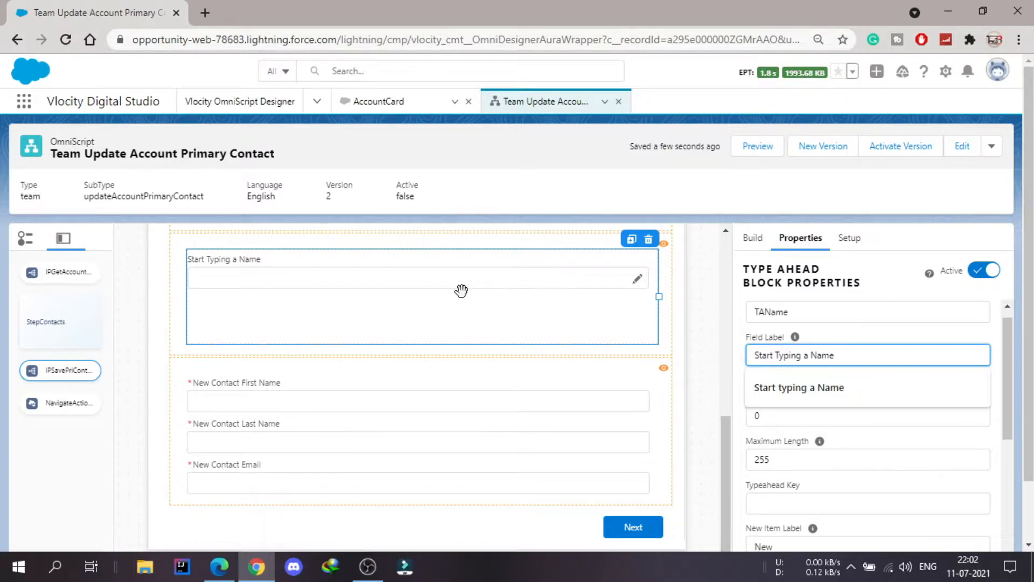
left_click(846, 327)
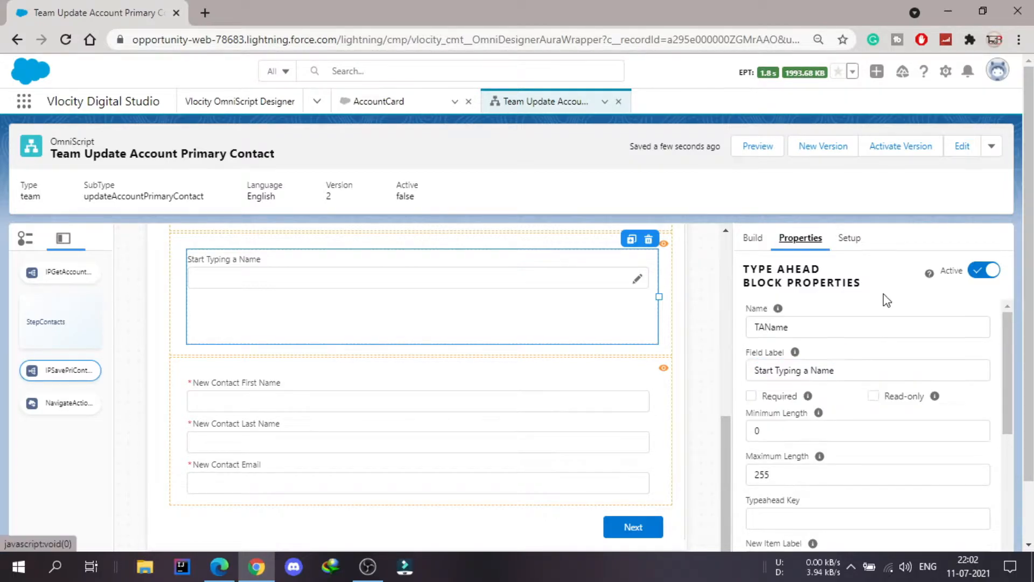
Add a DataRaptor Extract Action inside the "Start Typing a Name" type-ahead block.
left_click(746, 240)
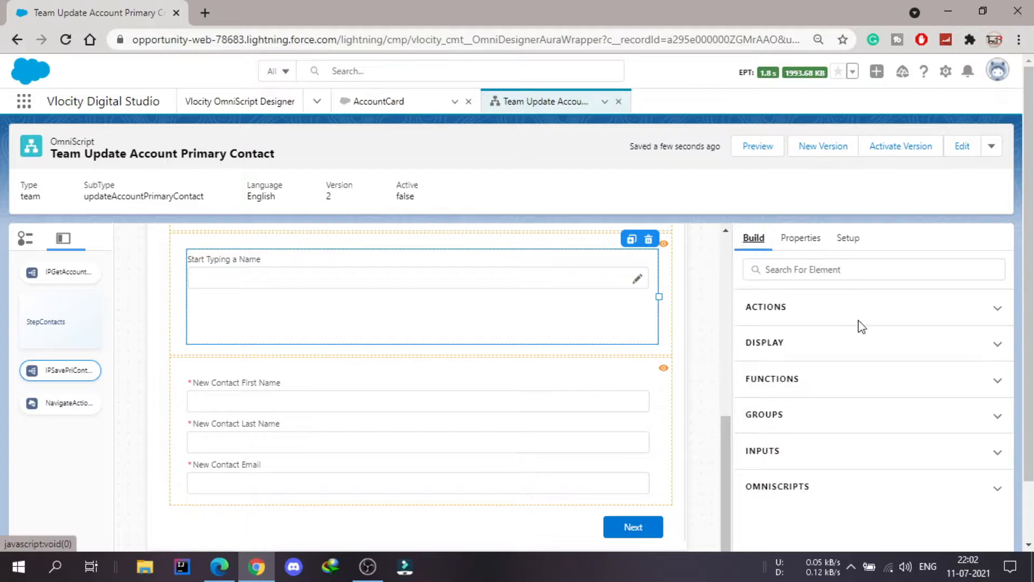
left_click(794, 313)
scroll(880, 356, "down", 3)
scroll(882, 358, "up", 2)
scroll(882, 357, "up", 1)
left_click_drag(842, 385, 402, 316)
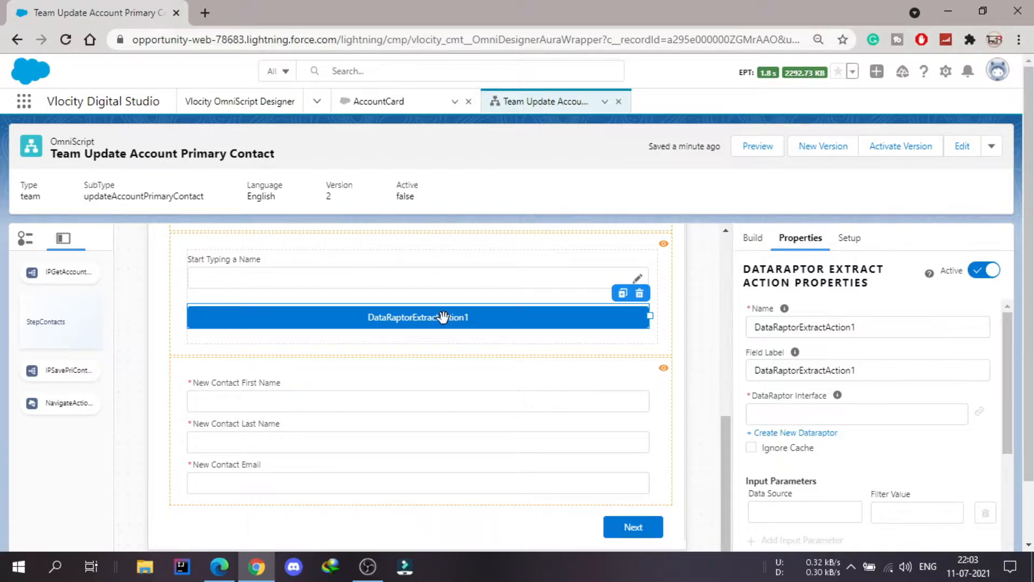
Give the DataRaptor Extract Action an input parameter with data source ContextId and filter value AccountId.
scroll(898, 457, "down", 1)
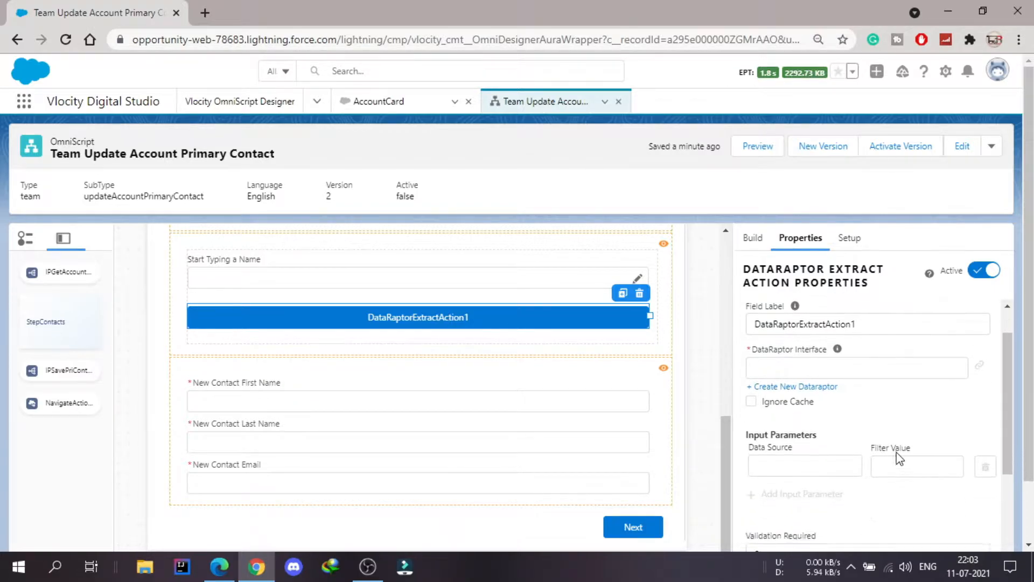
scroll(898, 457, "down", 1)
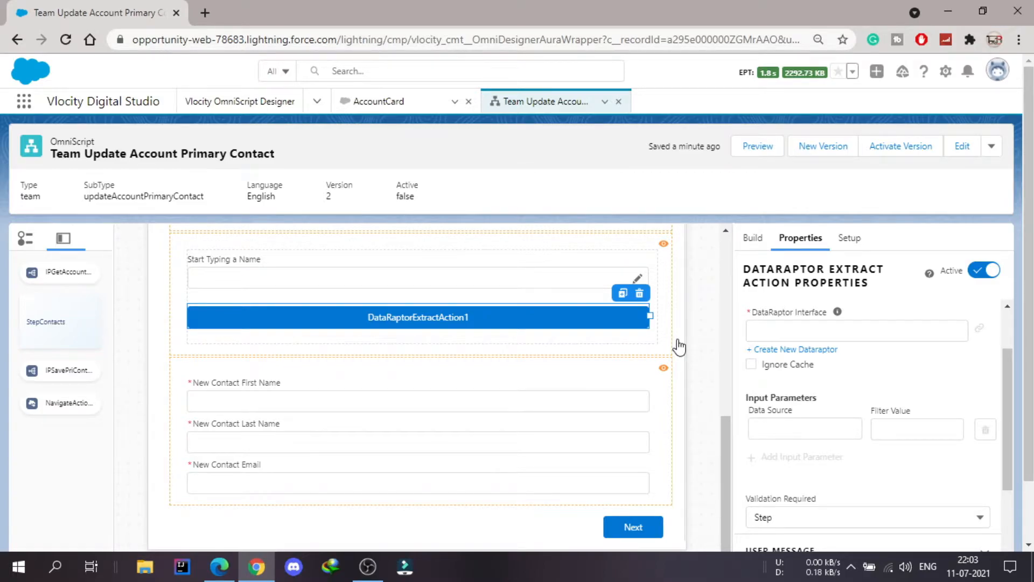
left_click(824, 422)
type("ContextId")
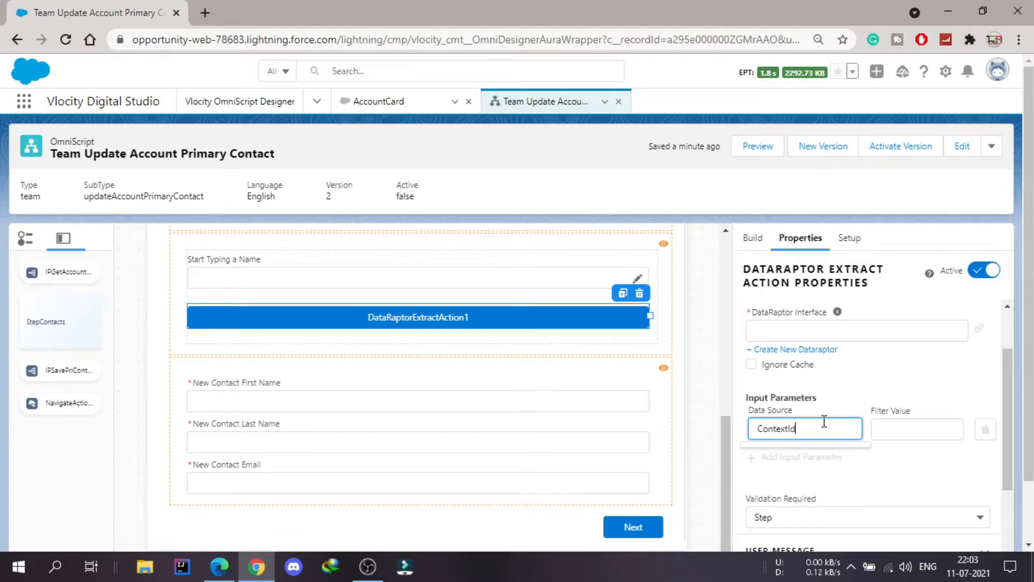
left_click(904, 429)
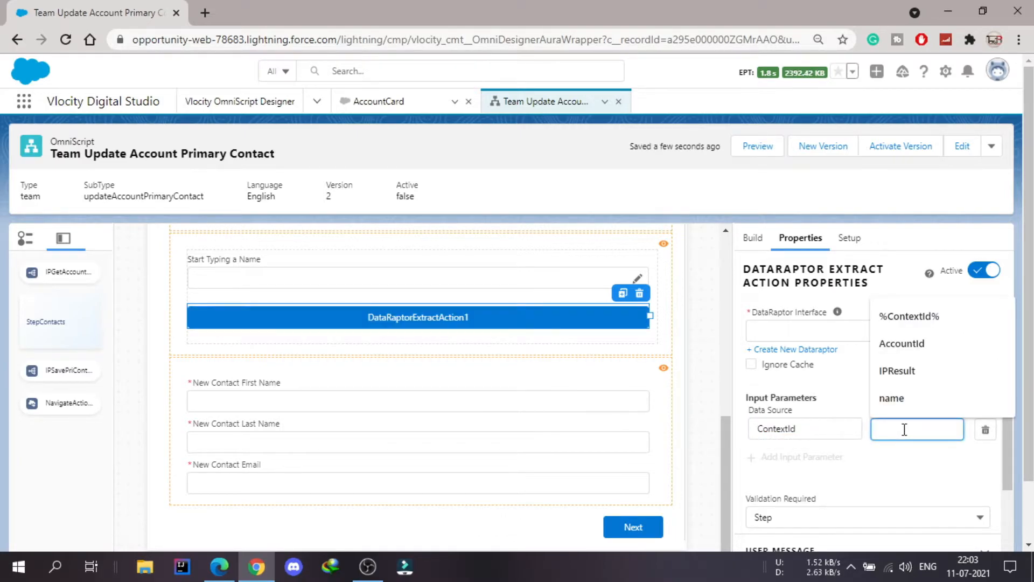
left_click(914, 344)
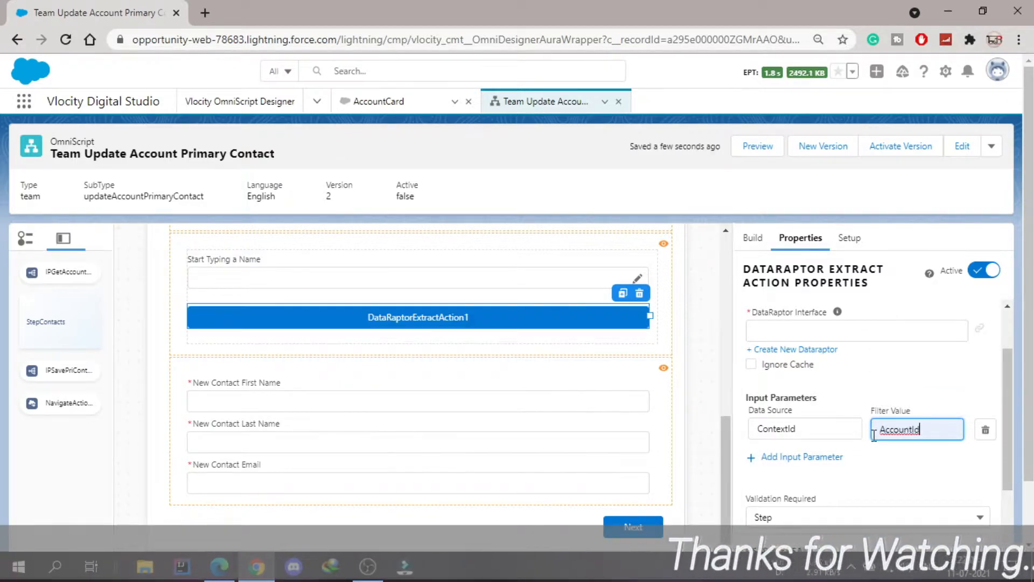
Add a second input parameter with data source TAName and filter value Key.
left_click(817, 459)
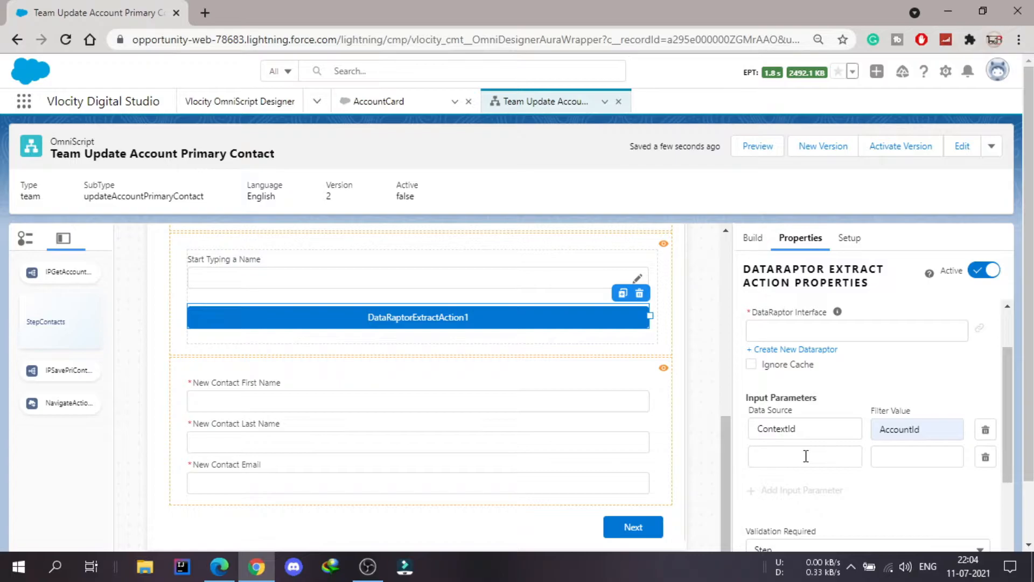
left_click(813, 457)
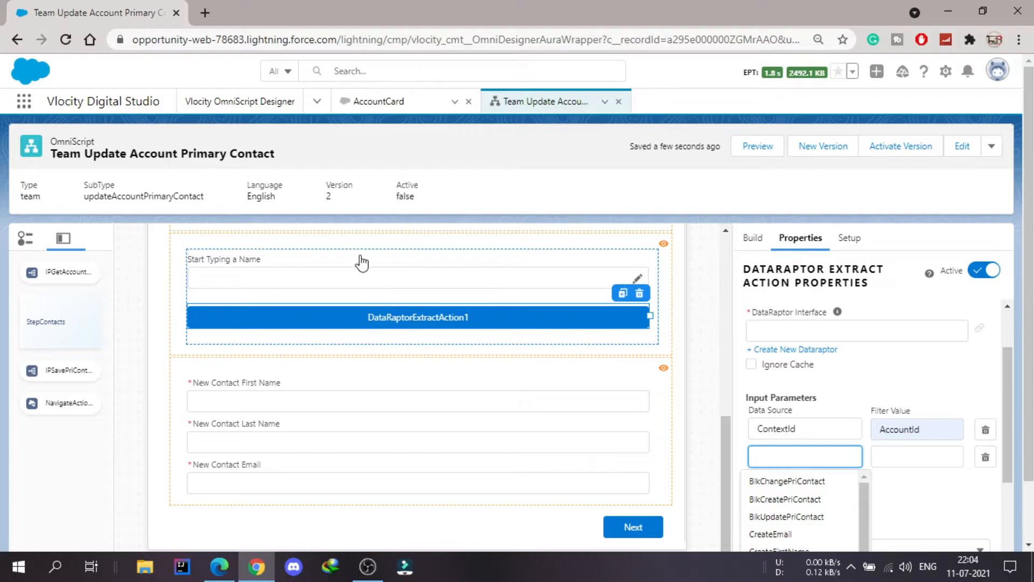
type("TAN")
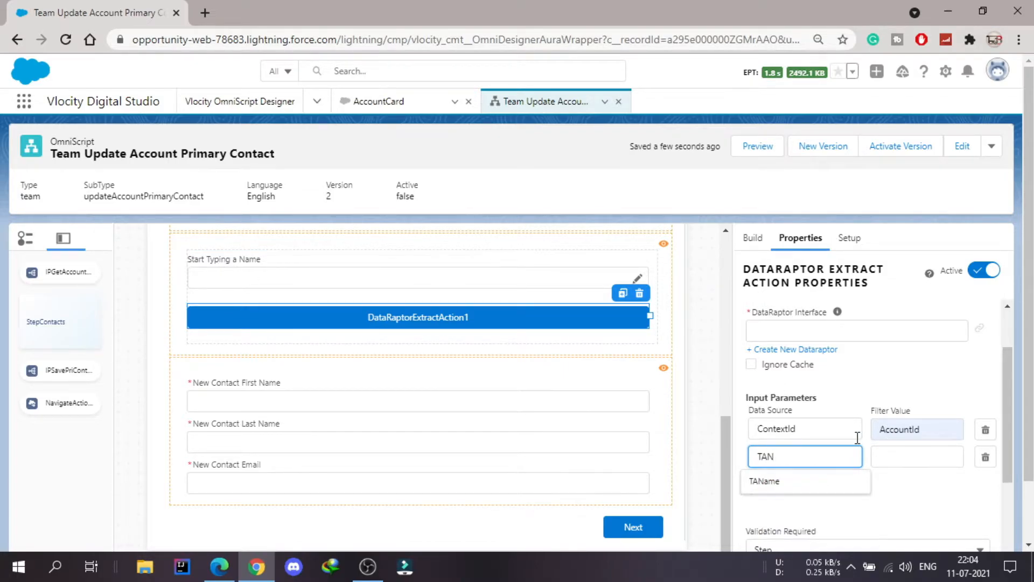
left_click(798, 482)
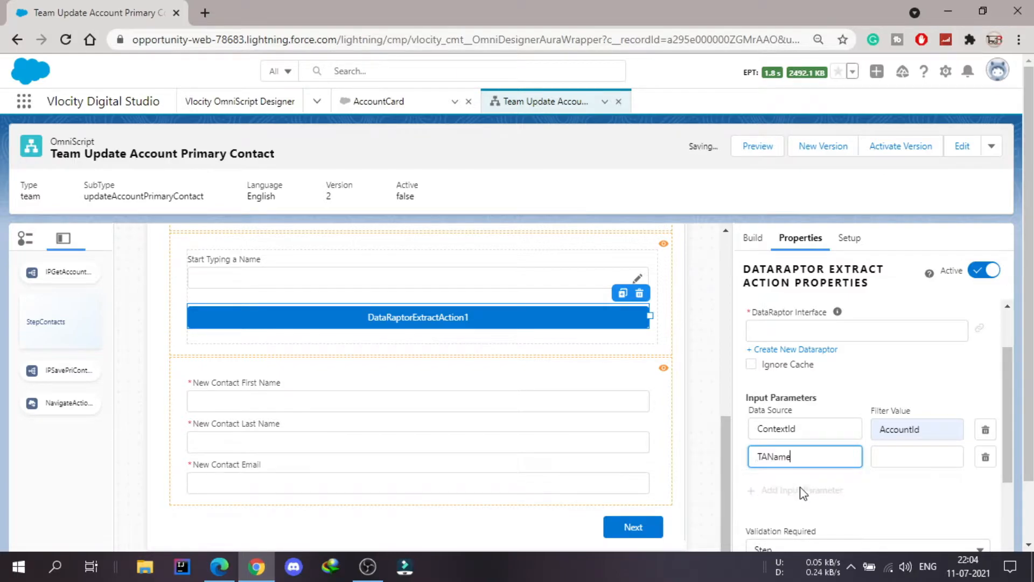
left_click(919, 453)
type("Key")
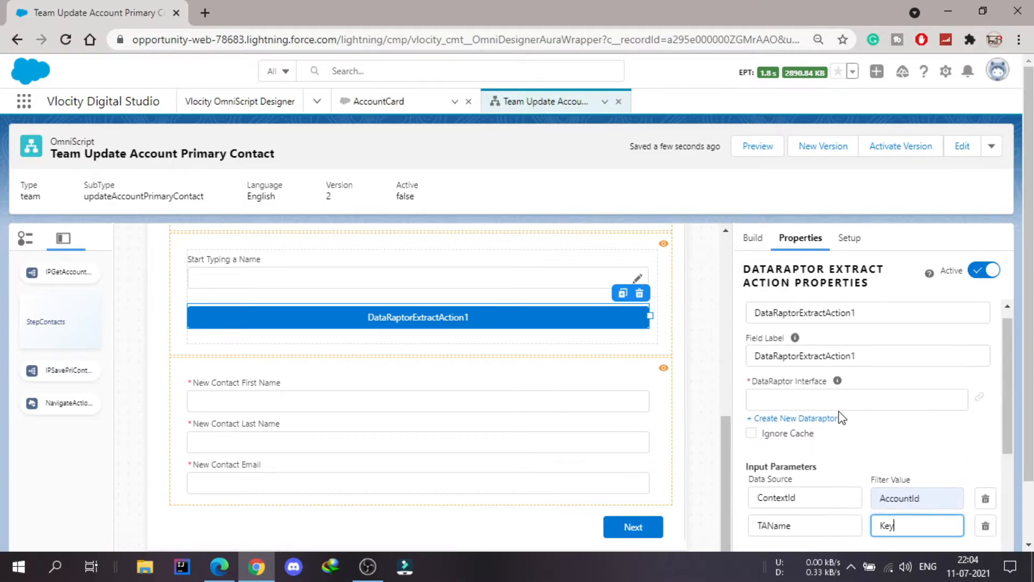
Create a new DataRaptor named TADR for the action and add an extract step on the Contact object.
left_click(797, 419)
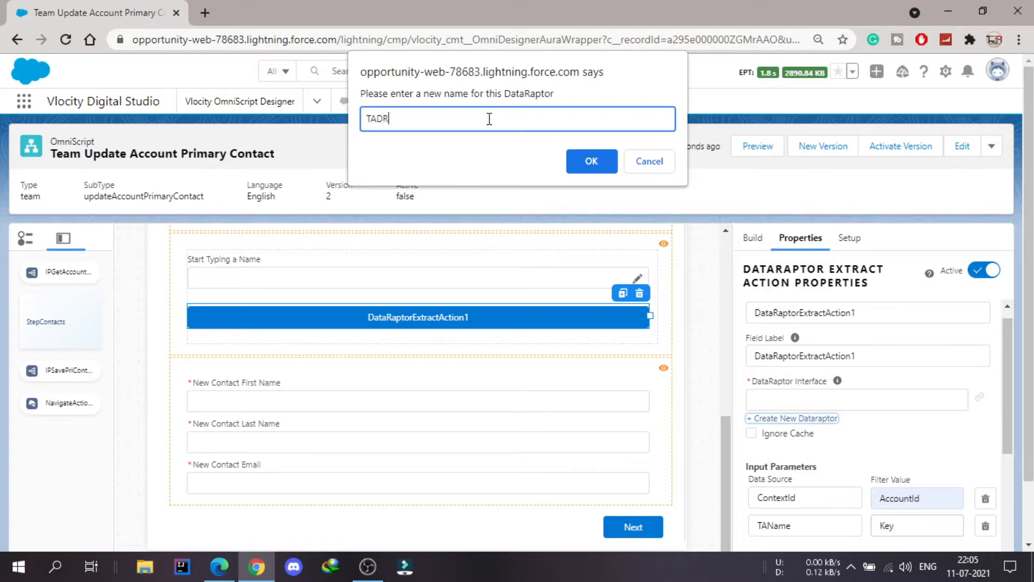
left_click(596, 162)
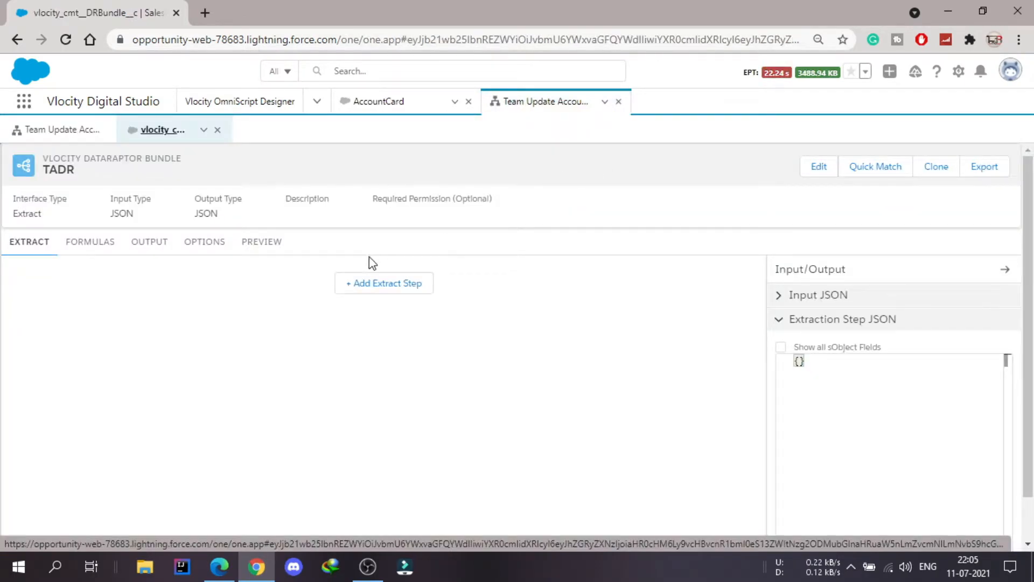
left_click(395, 284)
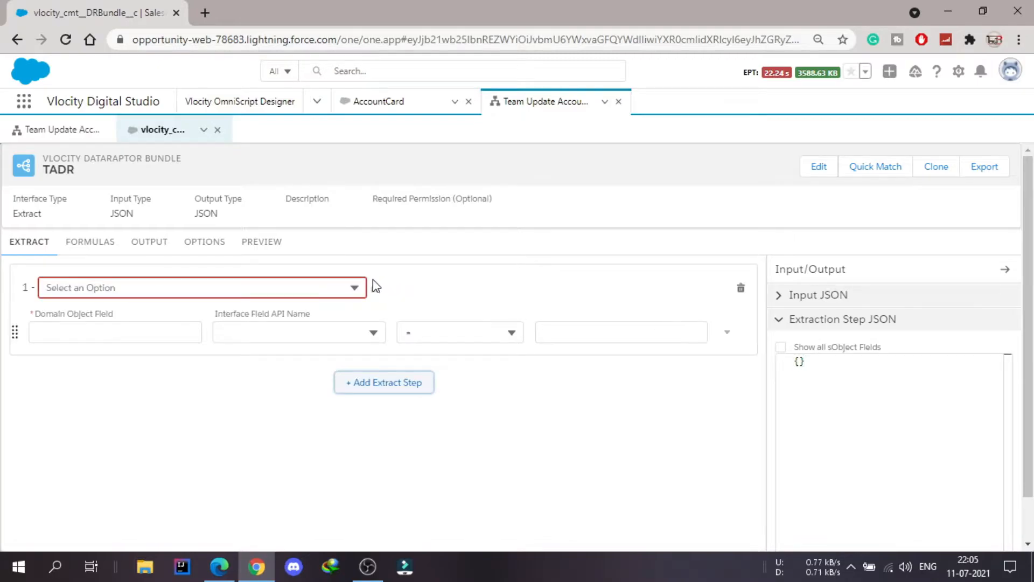
left_click(243, 291)
type("contac")
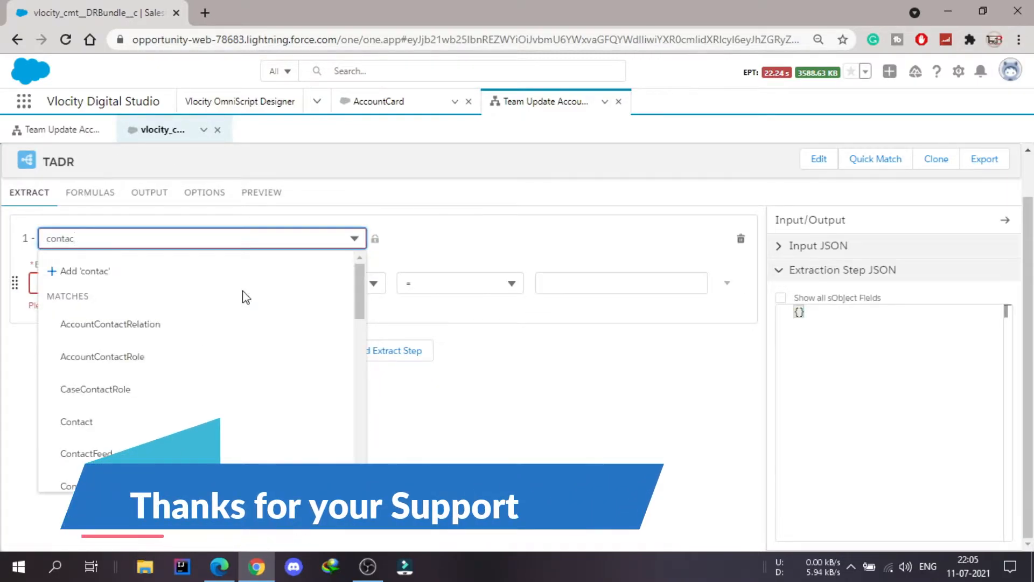
left_click(85, 421)
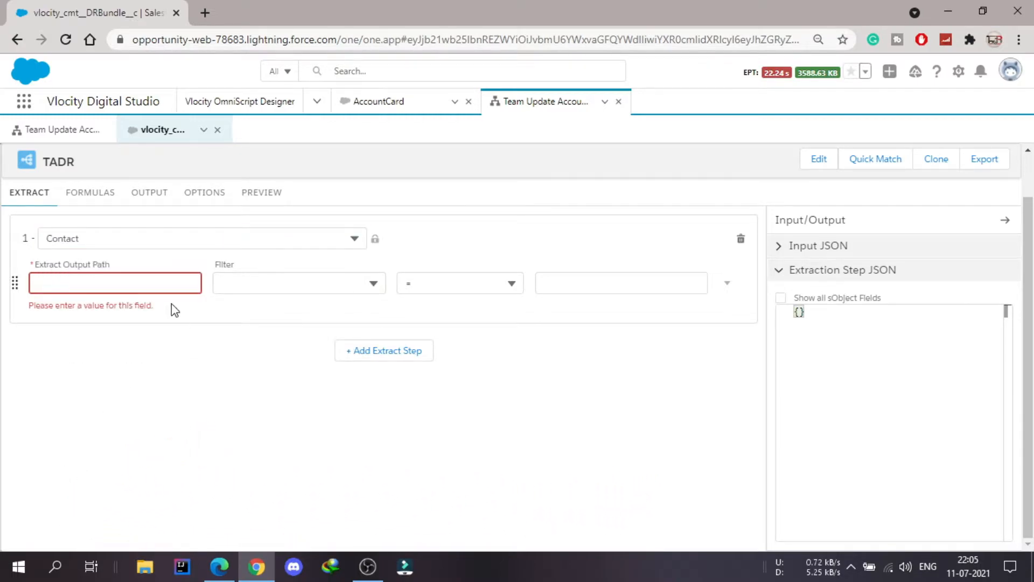
left_click(164, 279)
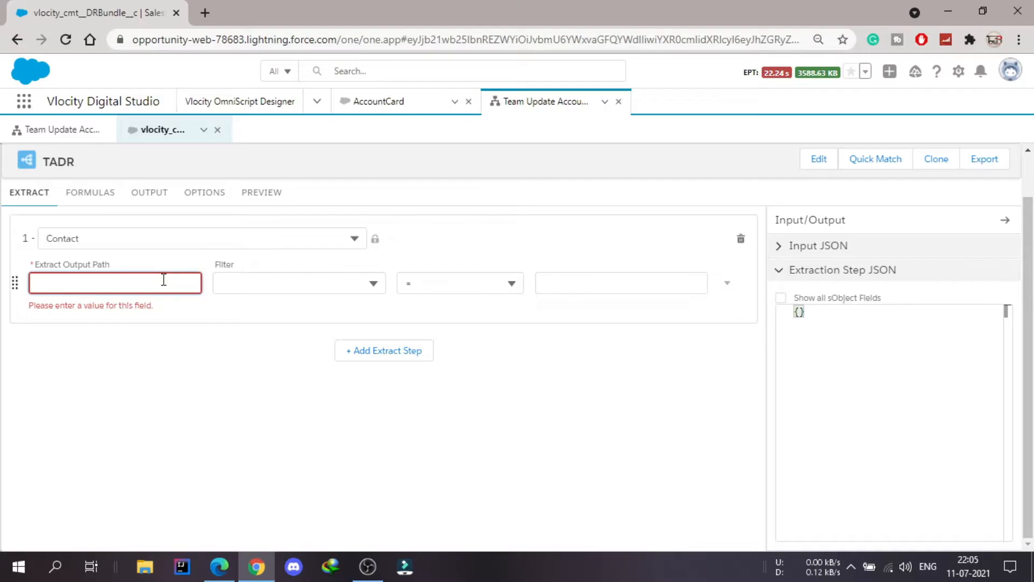
Return to the OmniScript and check the properties of the block that encloses the type-ahead.
left_click(58, 131)
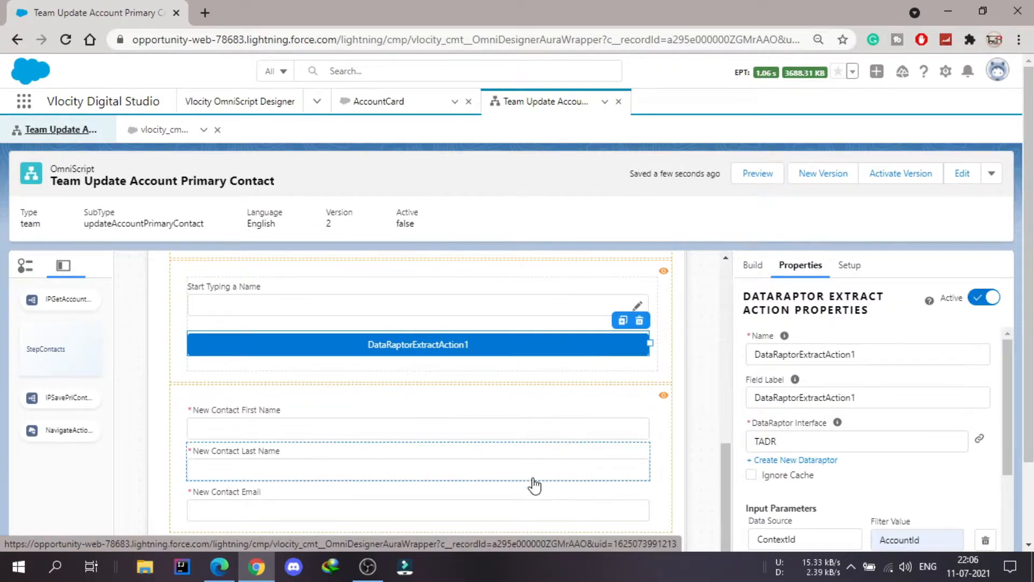
scroll(444, 371, "up", 1)
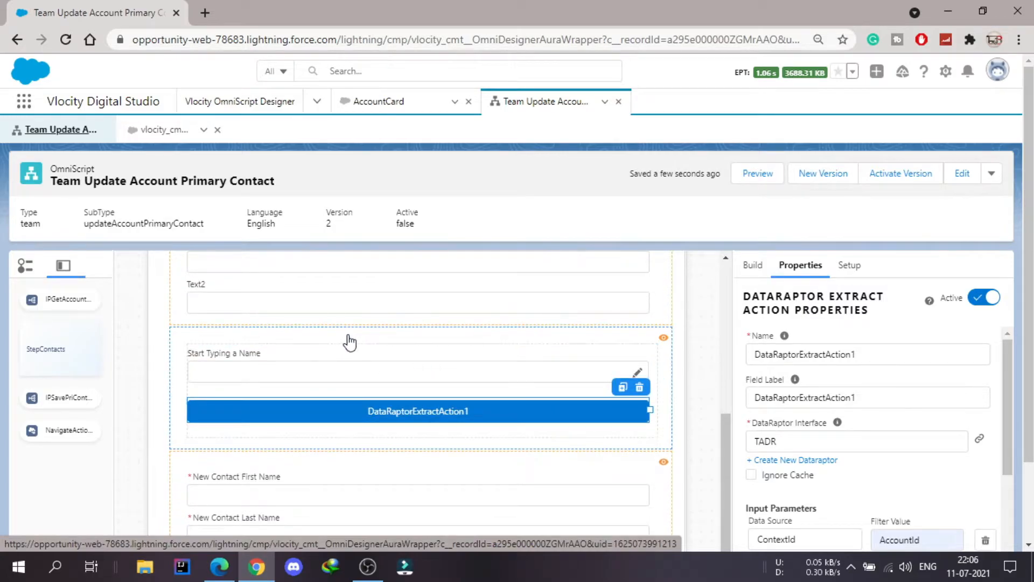
left_click(348, 337)
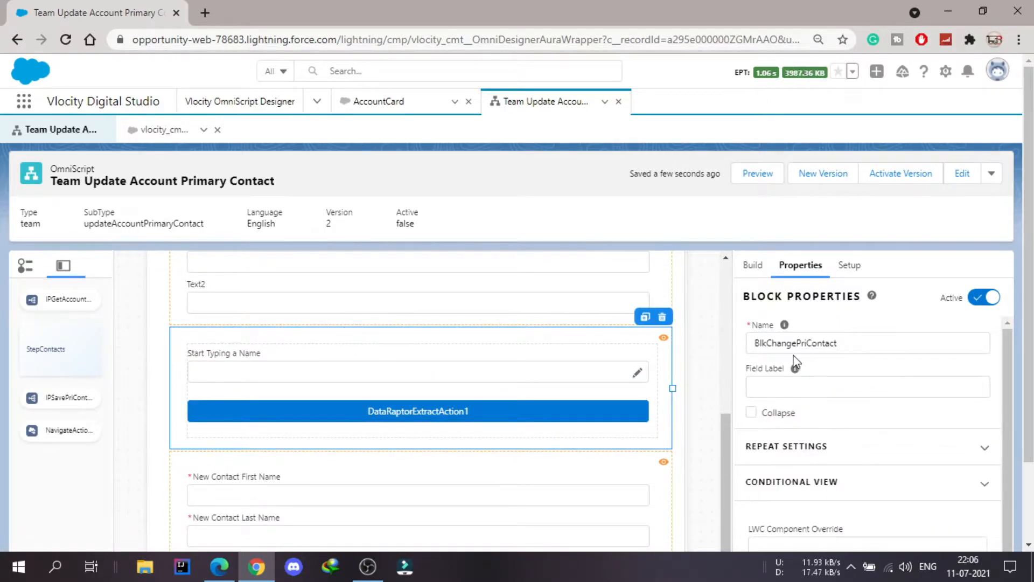
Return to the TADR DataRaptor and set the Contact extract step's output path to ChanggeContact.
left_click(473, 371)
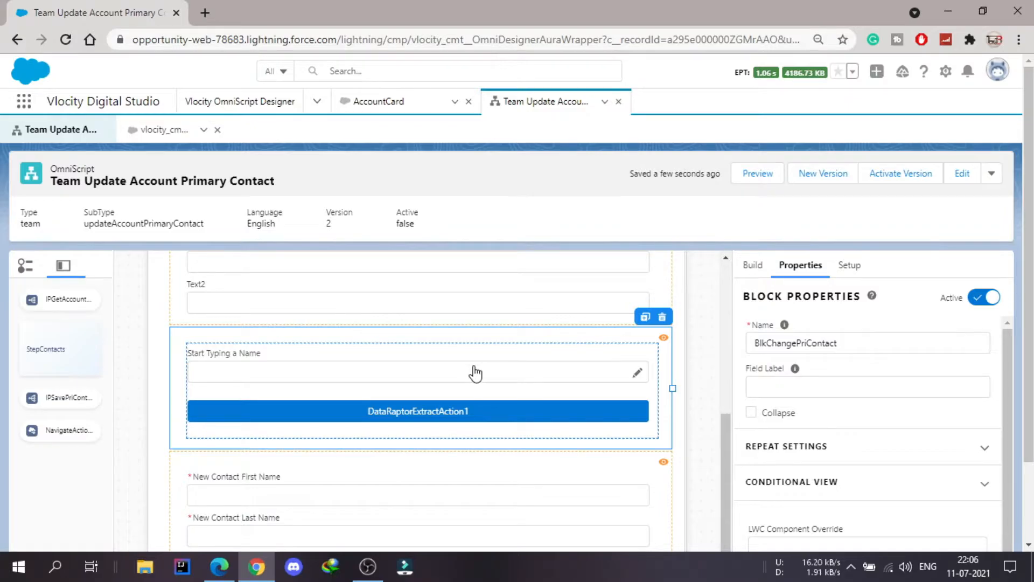
left_click(162, 130)
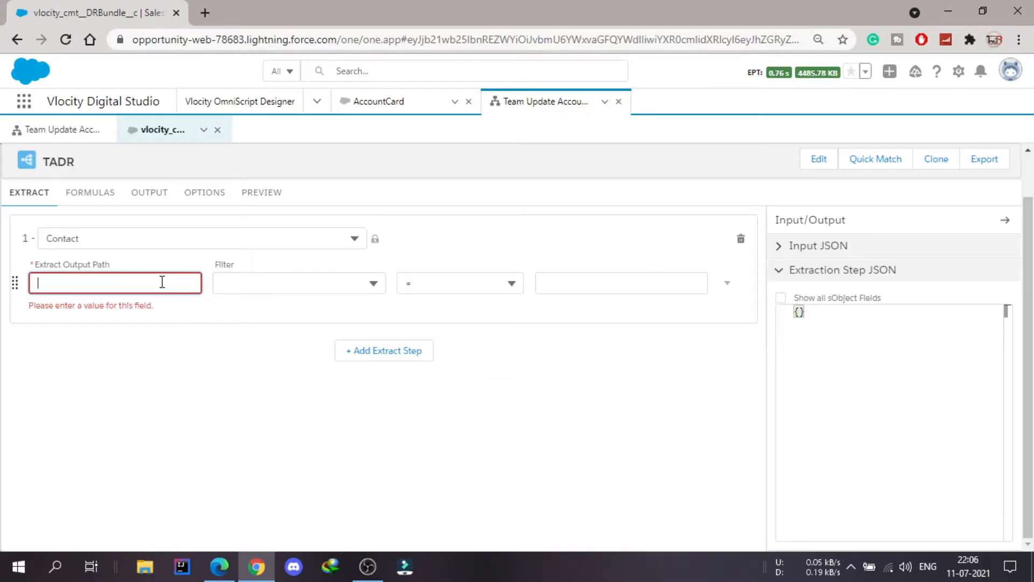
type("ggeContact")
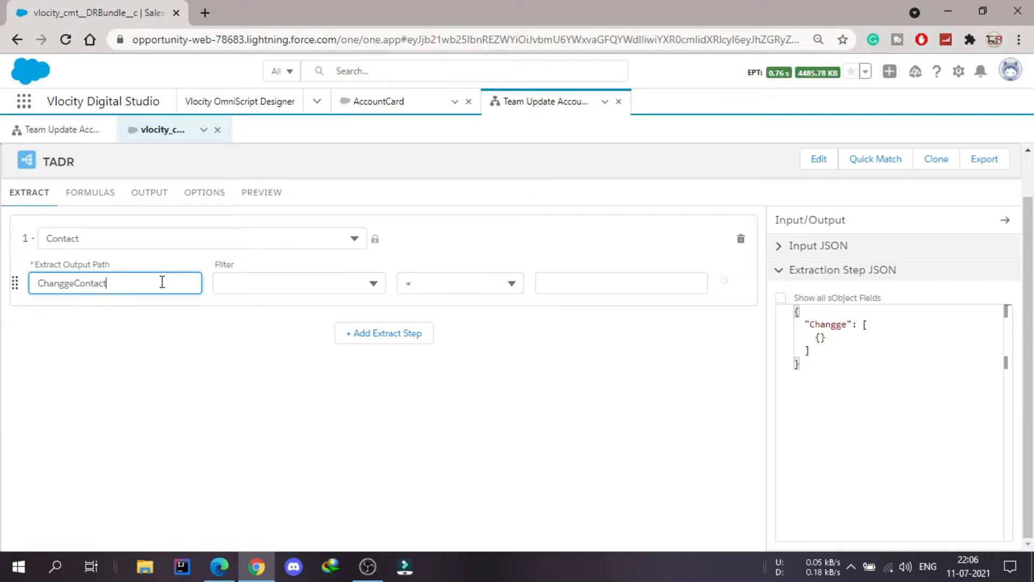
Filter the Contact extract step so that AccountId = AcountId.
left_click(356, 286)
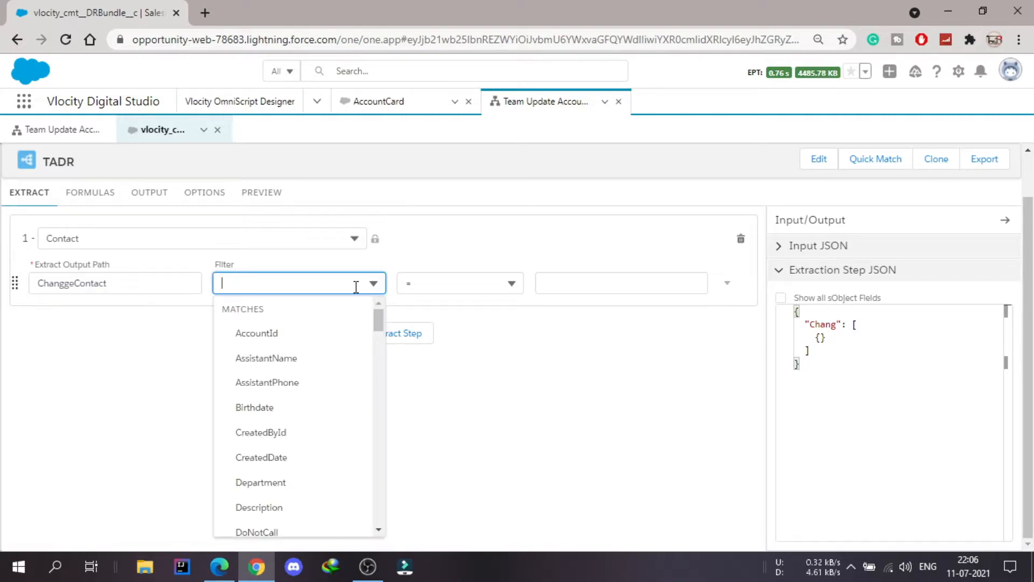
left_click(273, 336)
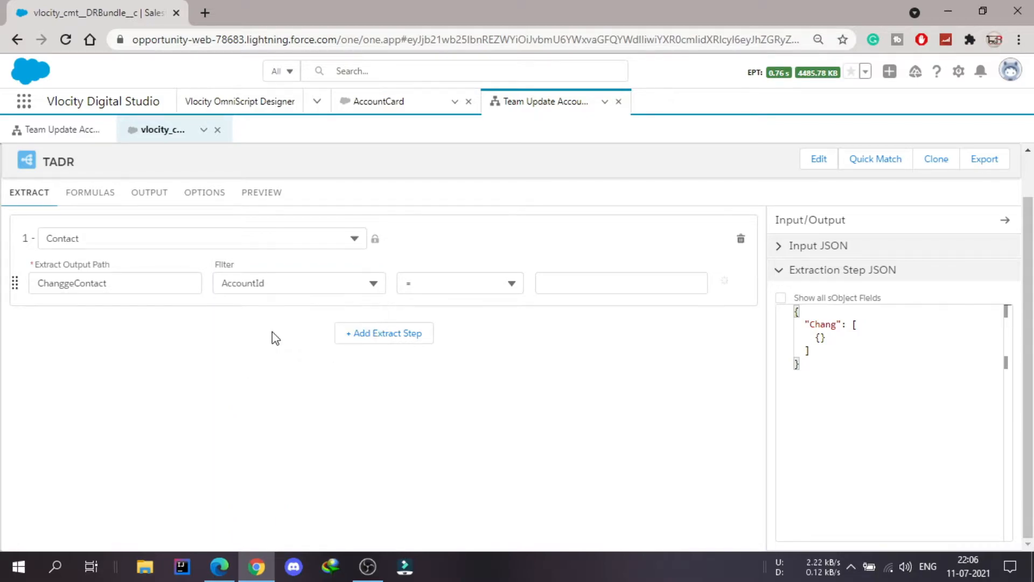
left_click(648, 285)
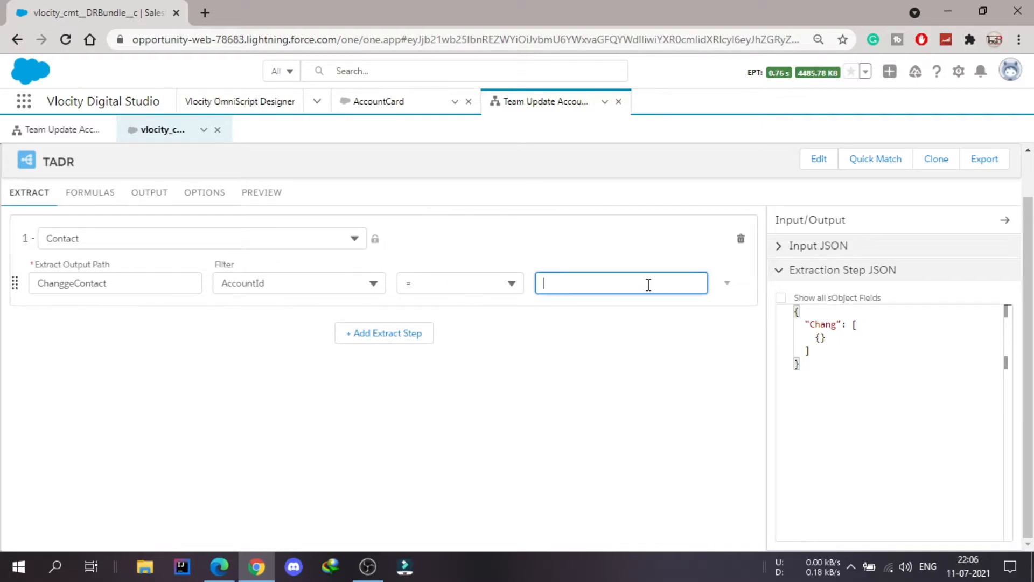
type("AcountId")
Add an AND condition to the Contact extract step's filter with Name LIKE Key.
left_click(726, 283)
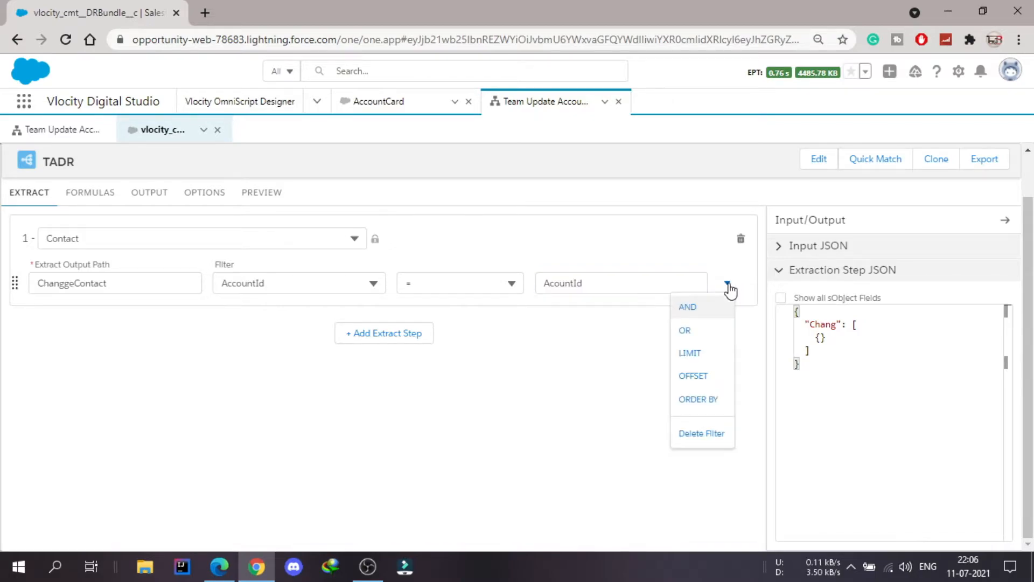
left_click(688, 308)
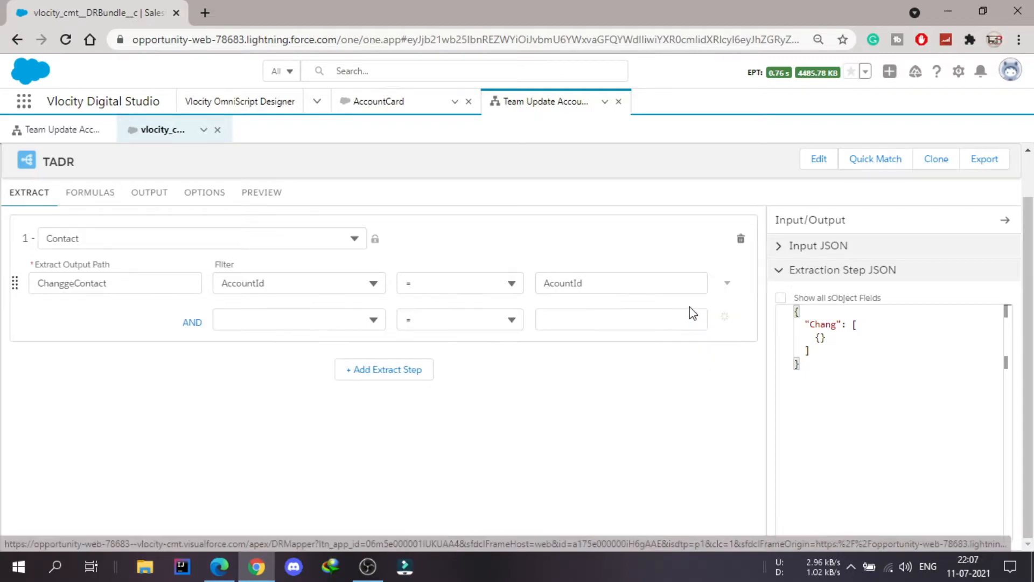
left_click(305, 323)
type("nam")
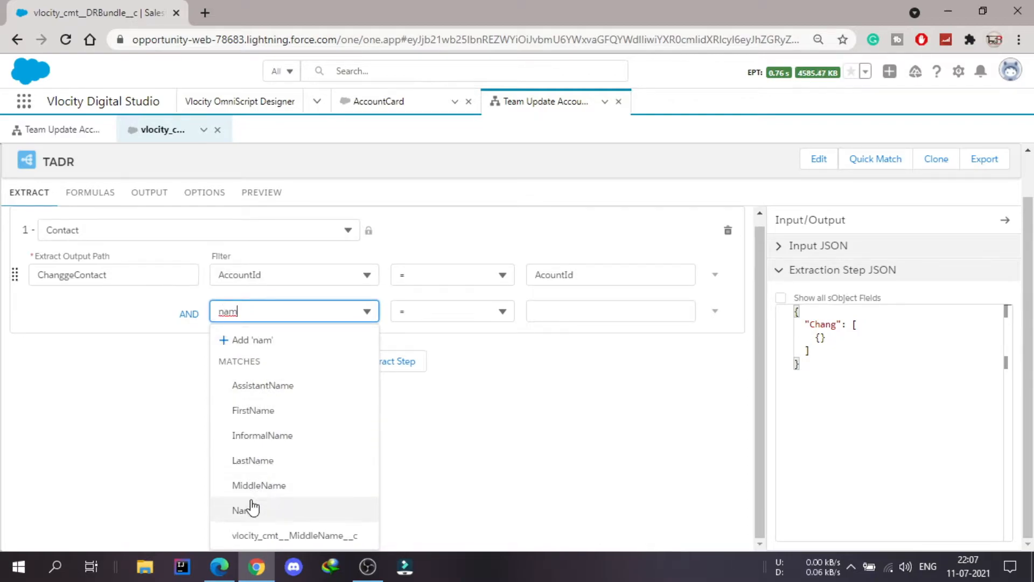
left_click(253, 514)
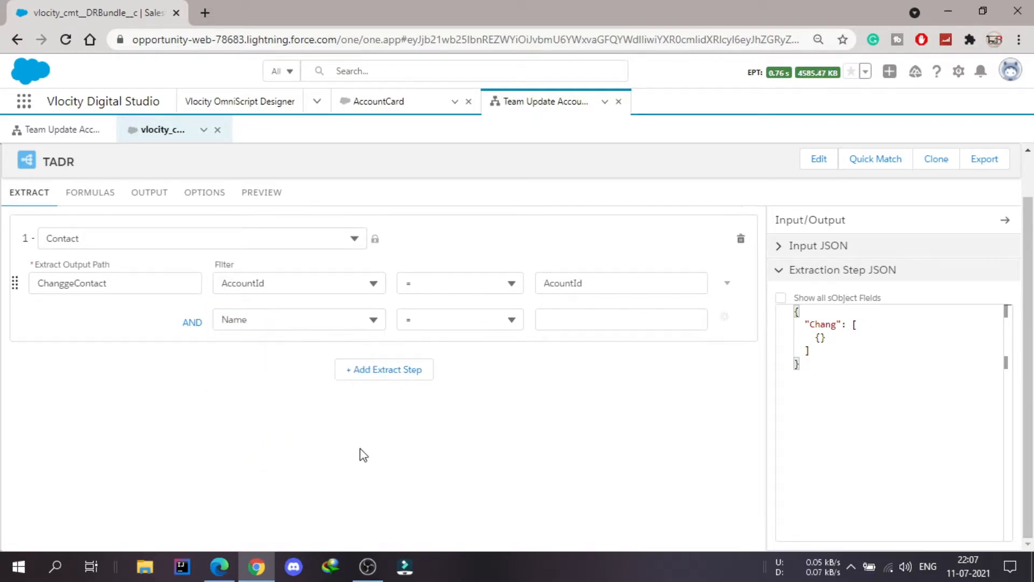
left_click(498, 320)
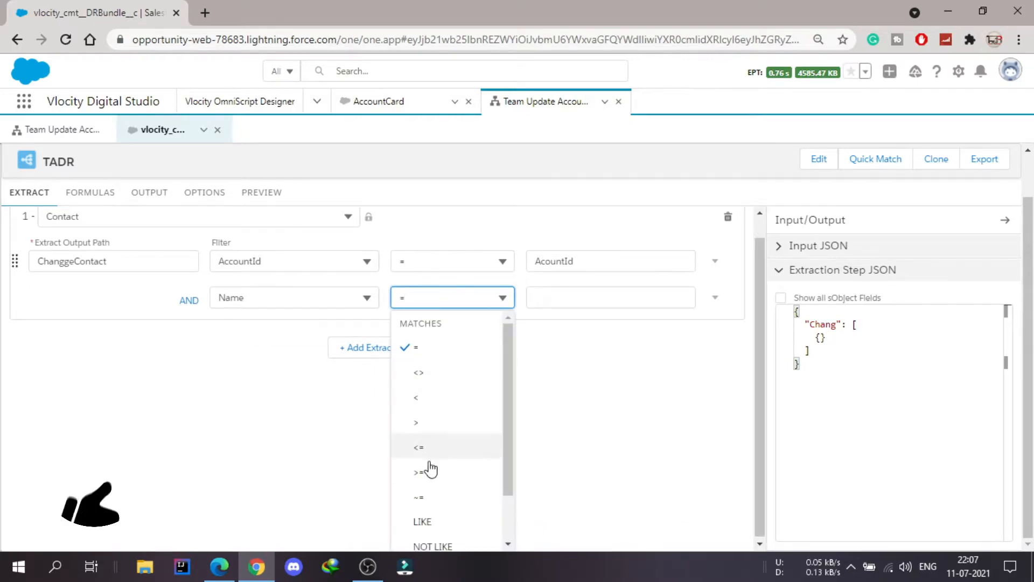
left_click(423, 522)
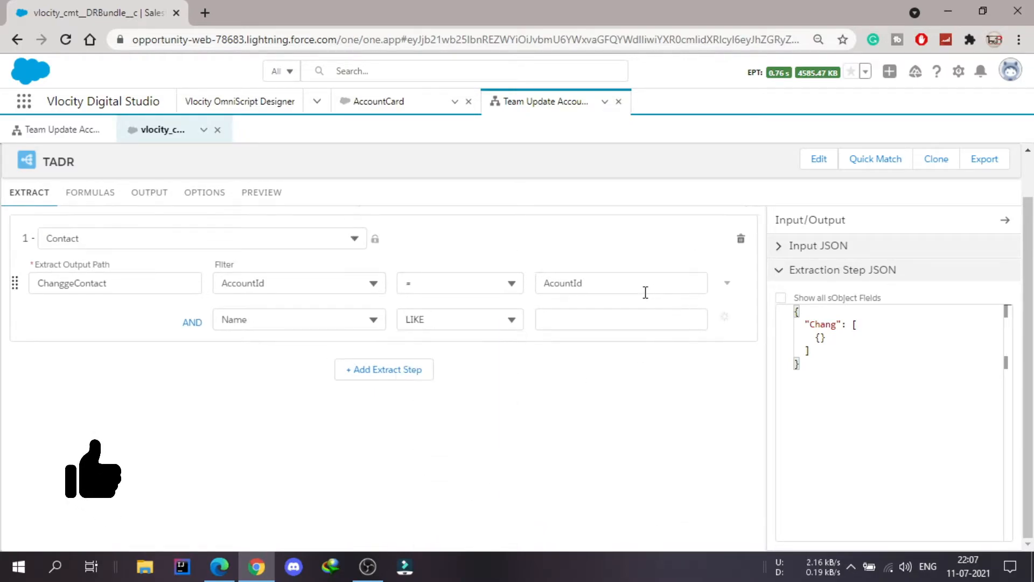
left_click(603, 319)
type("K")
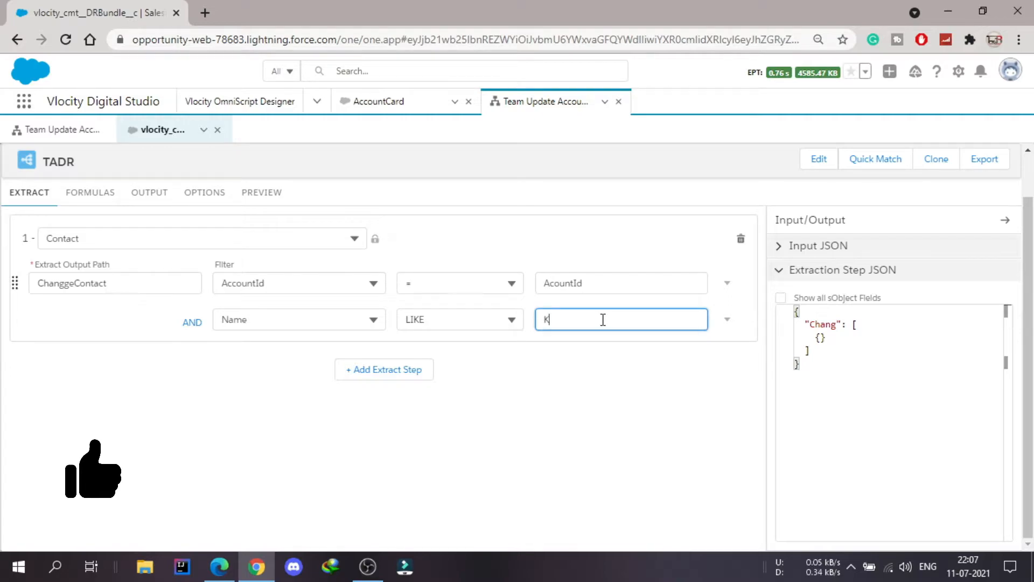
type("ey")
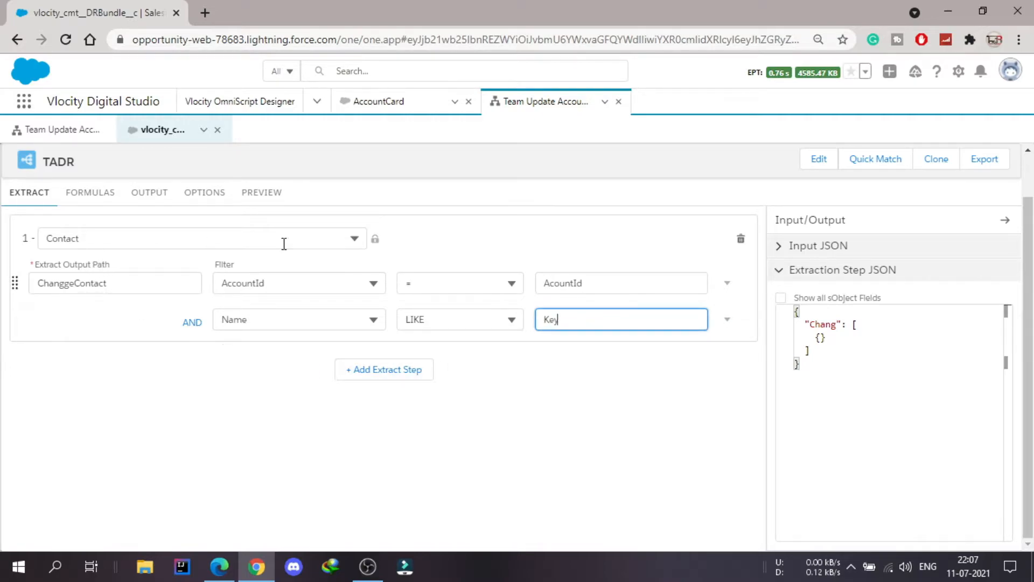
Add an output mapping in TADR from ChangeContact:Name to the output JSON path ChangeContactName.
left_click(144, 197)
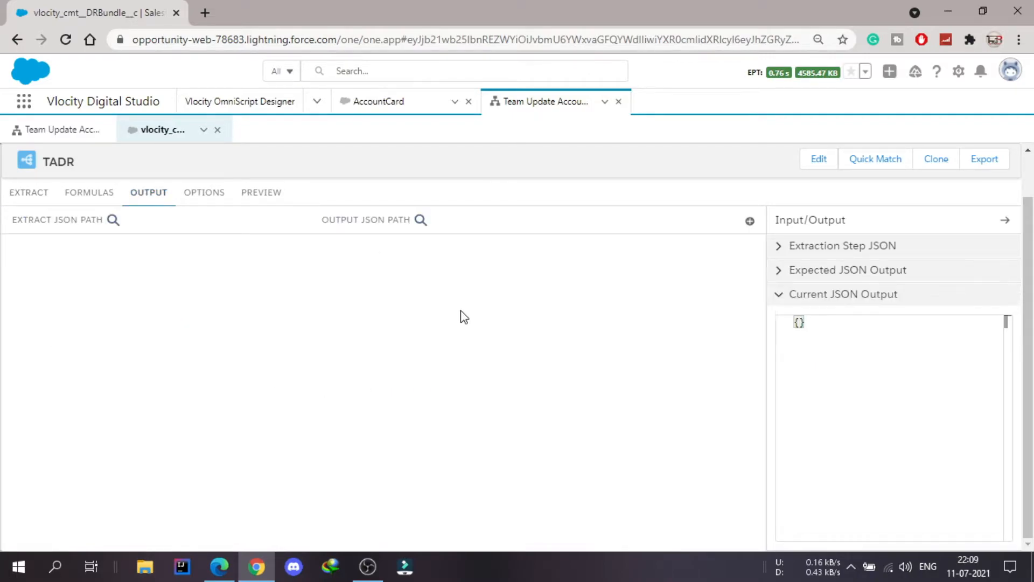
left_click(750, 222)
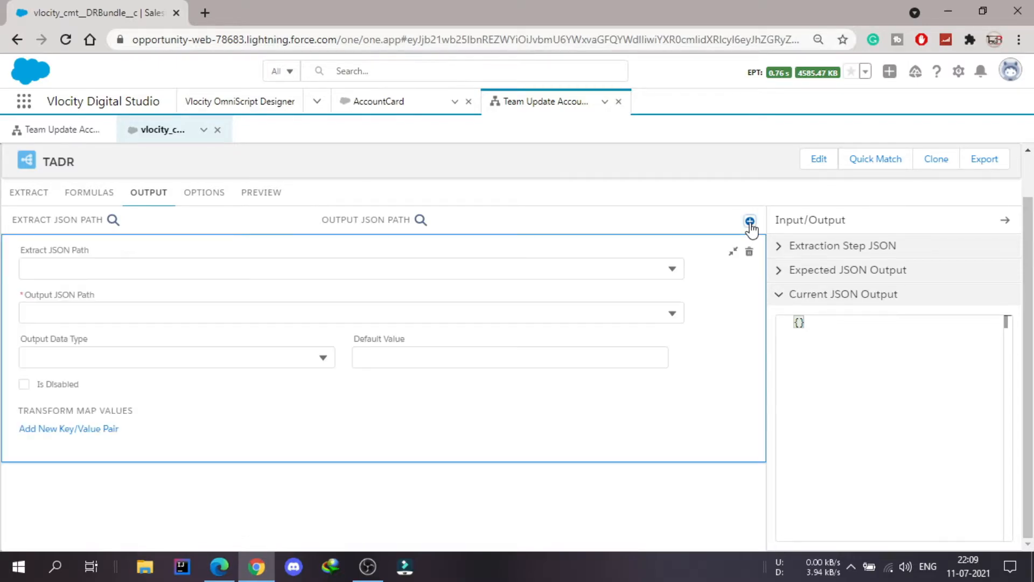
left_click(420, 271)
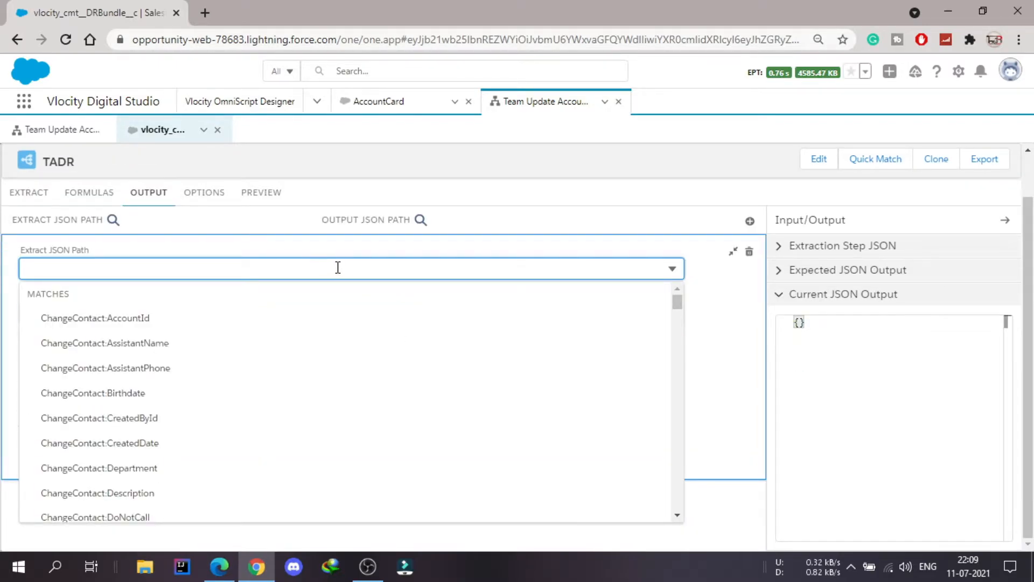
type("name")
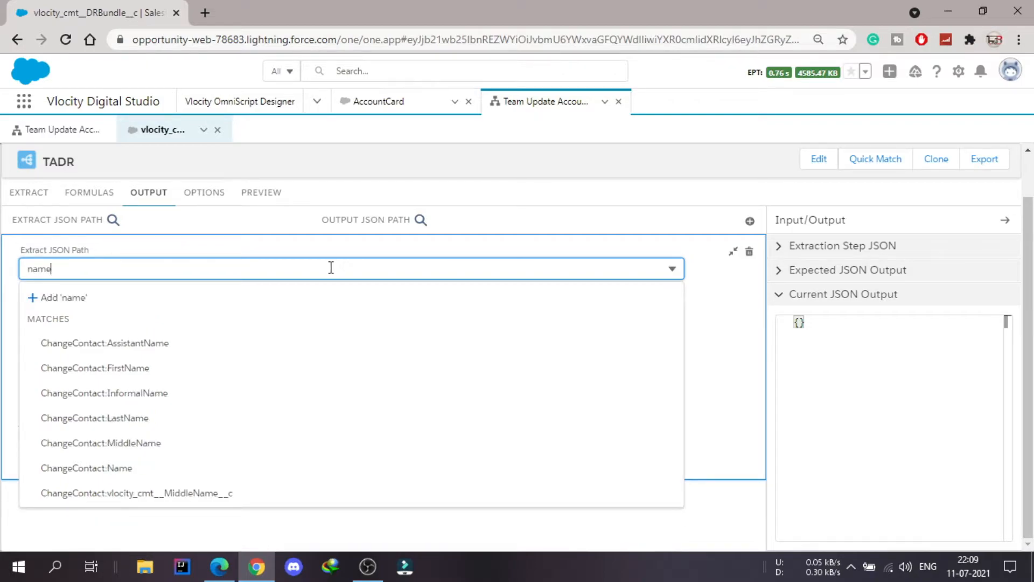
left_click(57, 469)
left_click(321, 313)
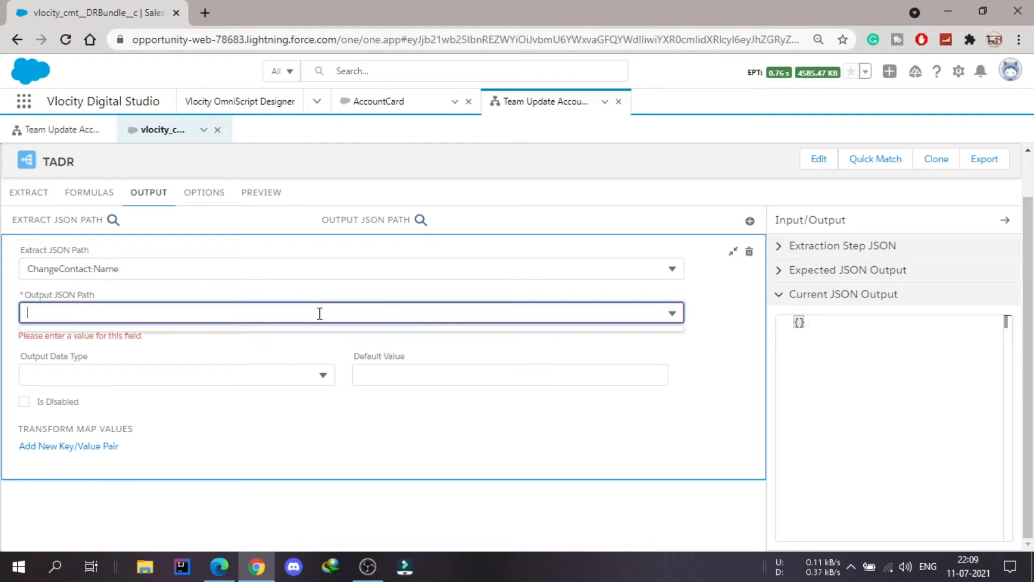
type("Change")
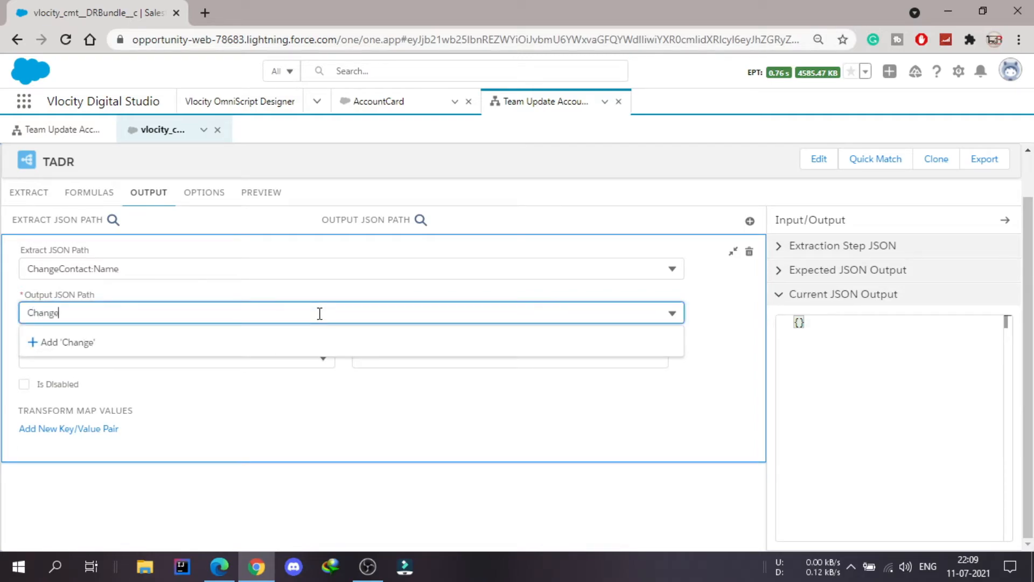
type("ContactName")
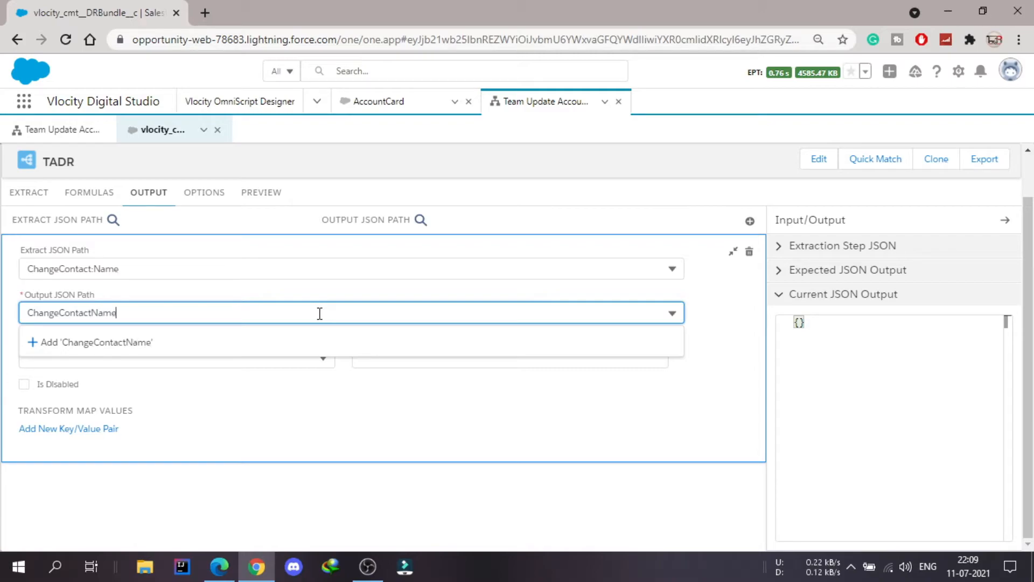
left_click(757, 351)
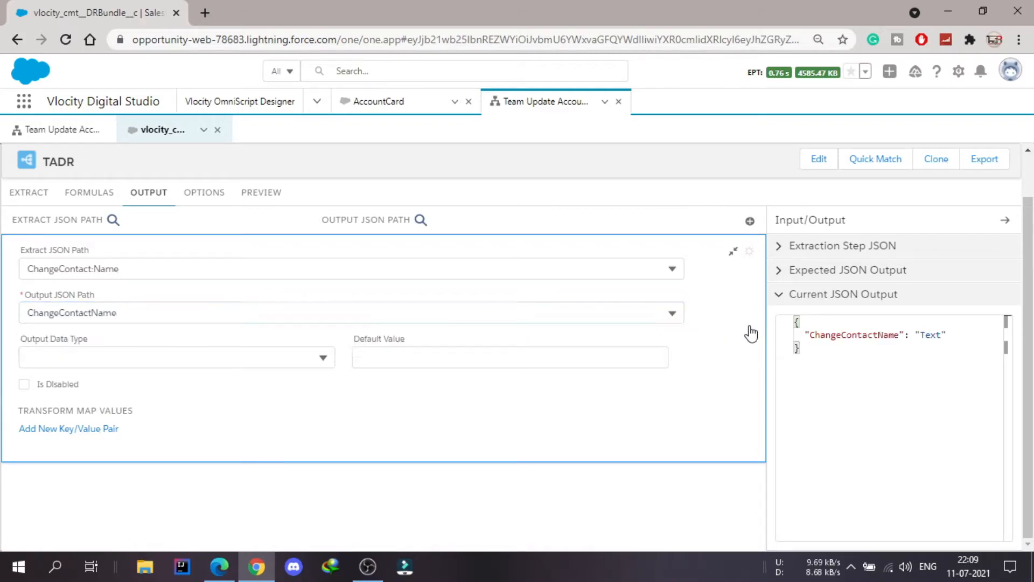
left_click(734, 252)
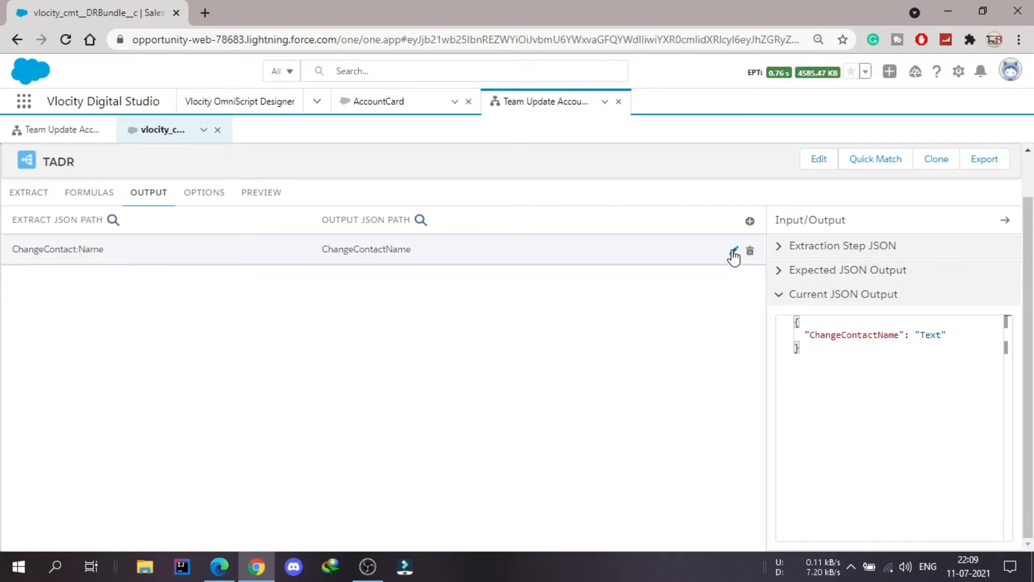
Add a second output mapping from ChangeContact:Phone to the output JSON path ChangeContactPhone.
left_click(749, 223)
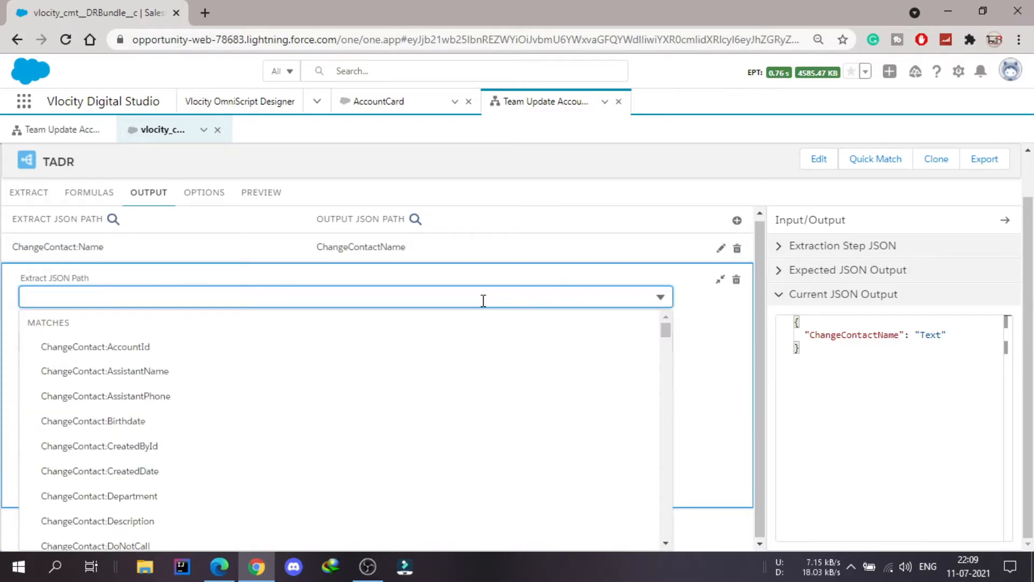
type("phone")
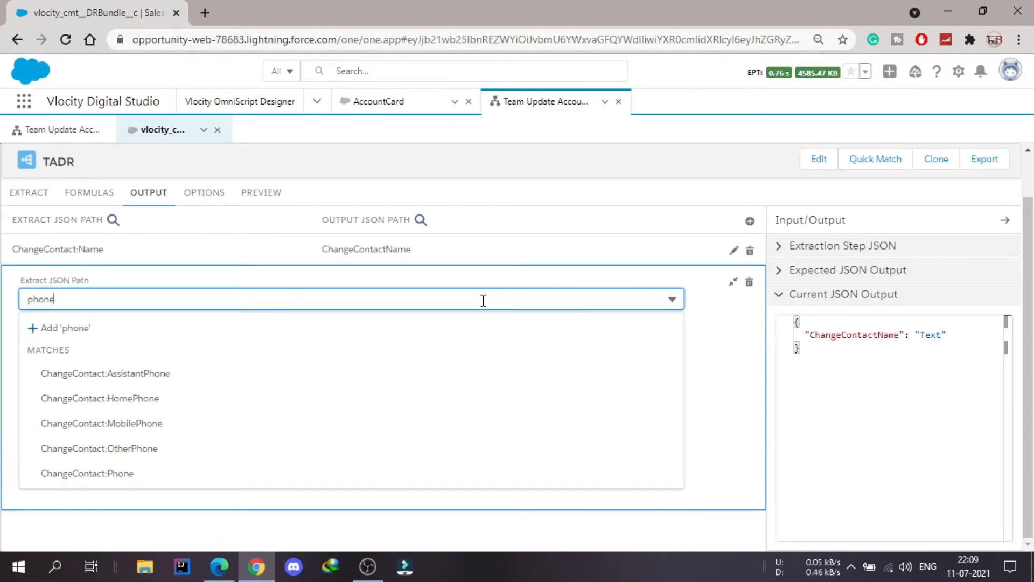
left_click(172, 473)
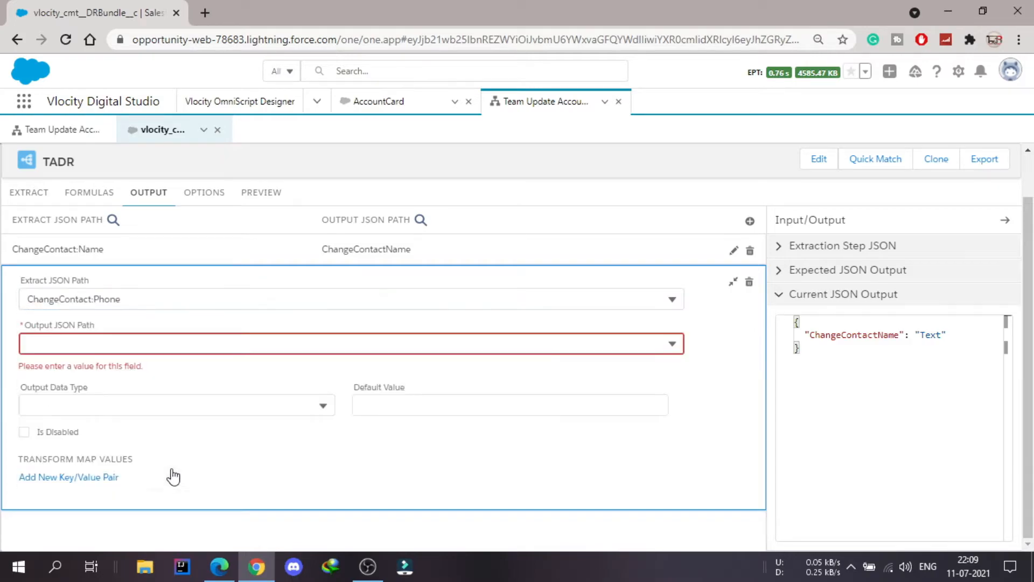
left_click(273, 342)
type("Co")
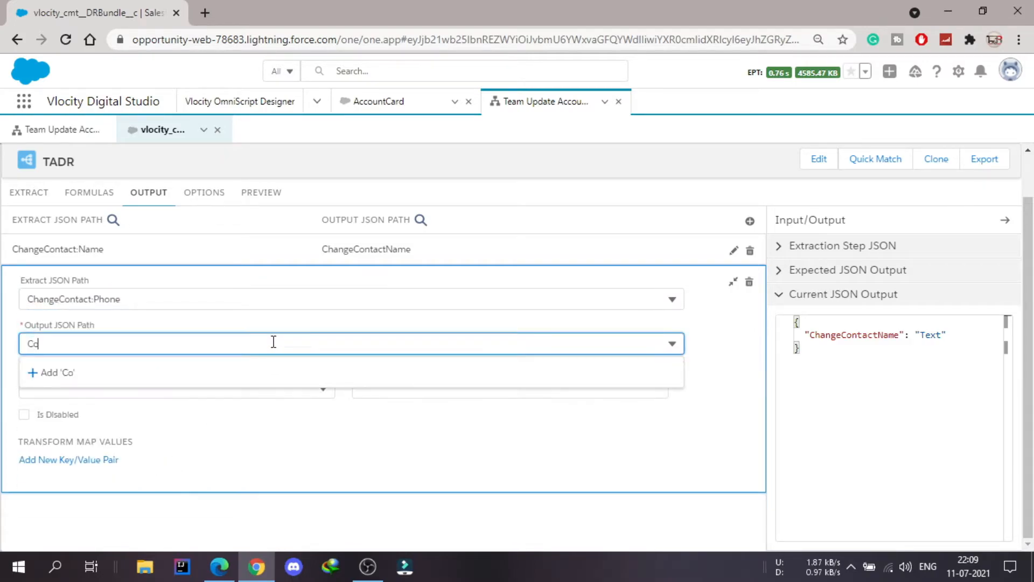
type("hangeContact")
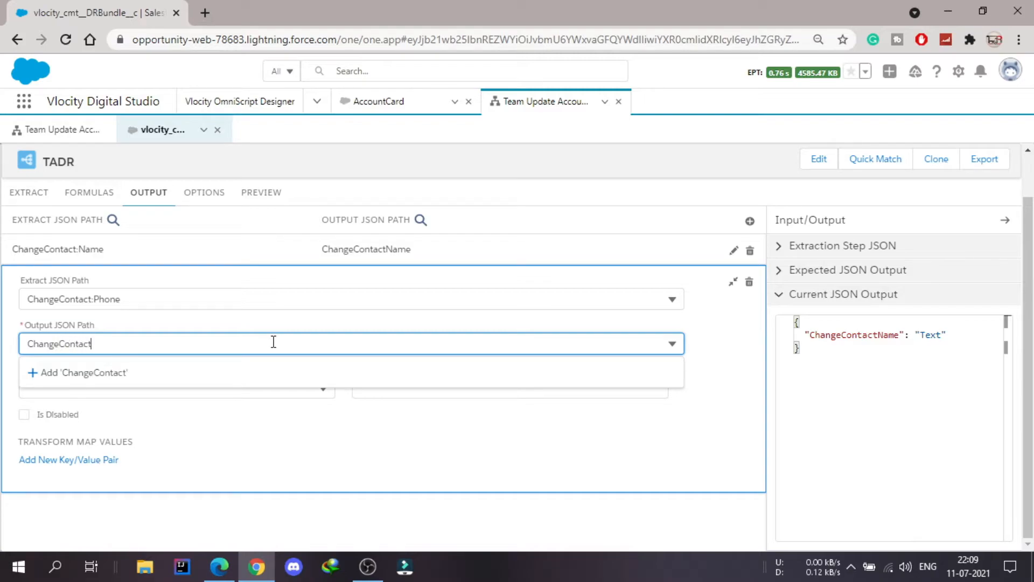
type("Phone")
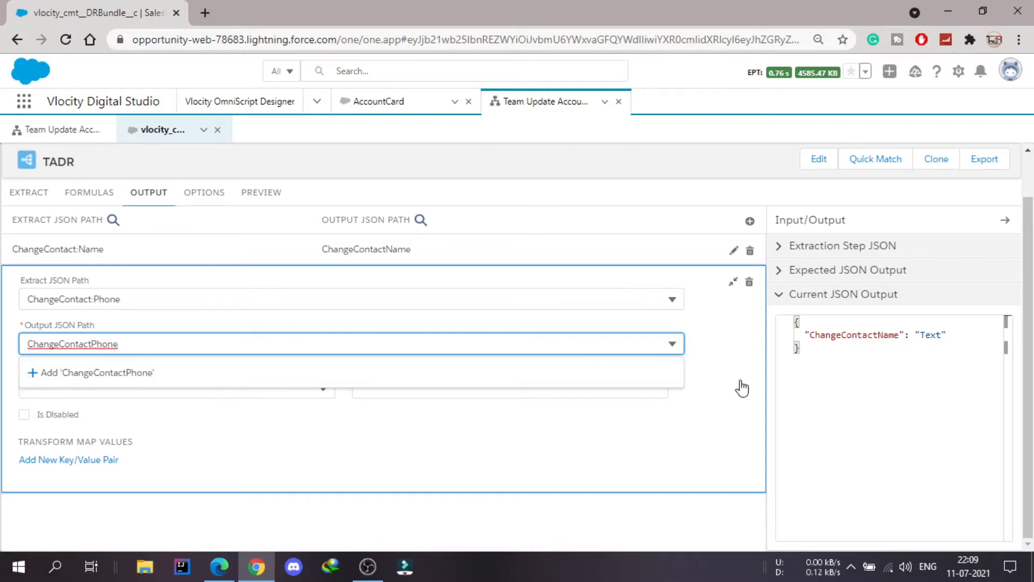
left_click(732, 346)
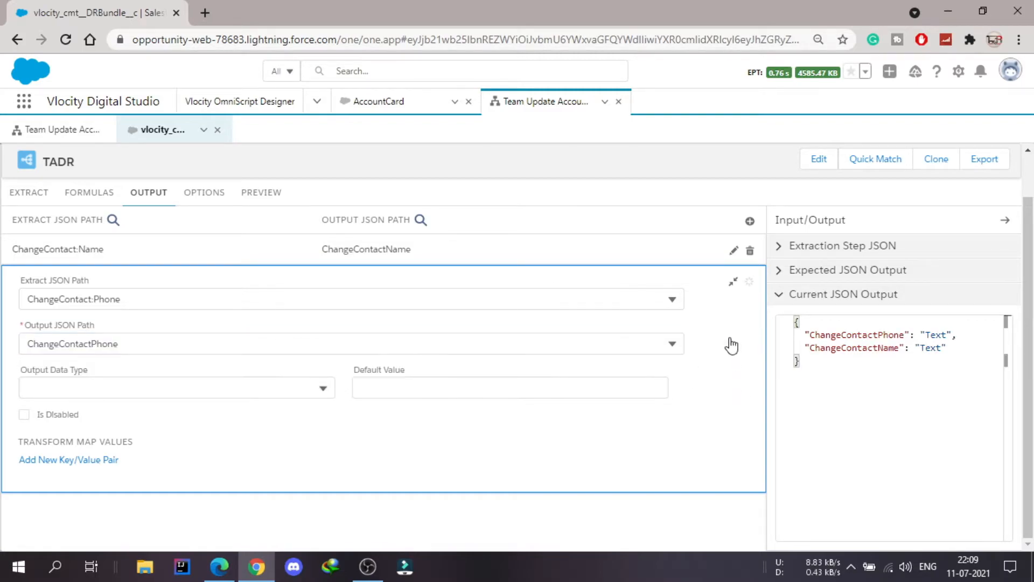
left_click(732, 288)
Add an output mapping in TADR from ChangeContact:Id to the output JSON path ChnageContactId.
left_click(749, 221)
left_click(343, 326)
type("i")
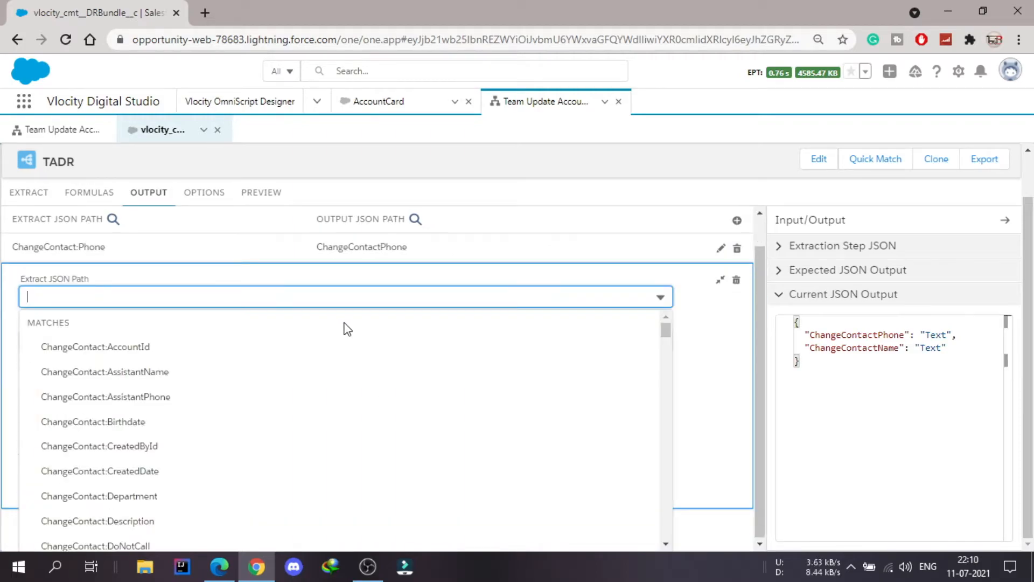
type("d")
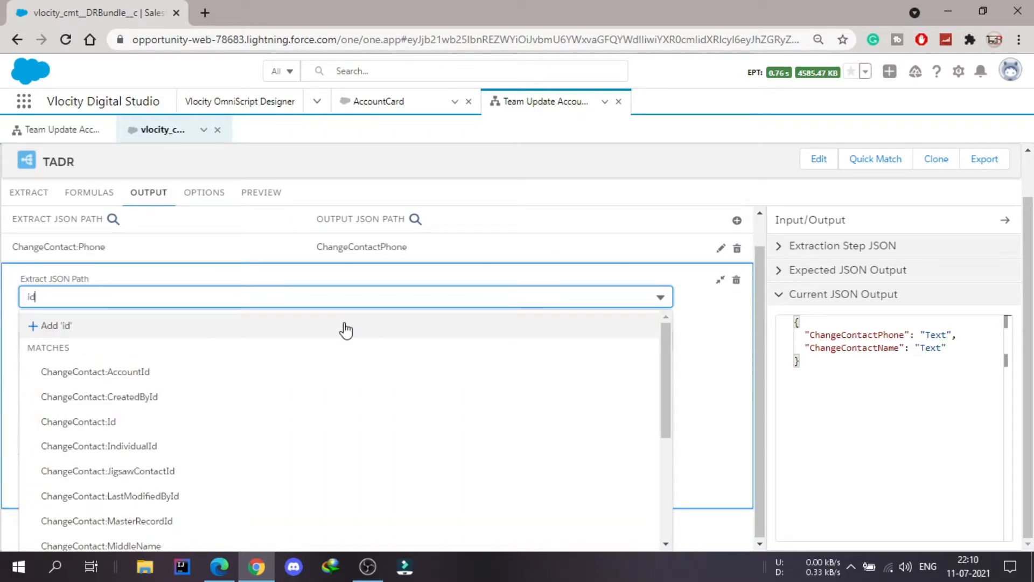
left_click(136, 424)
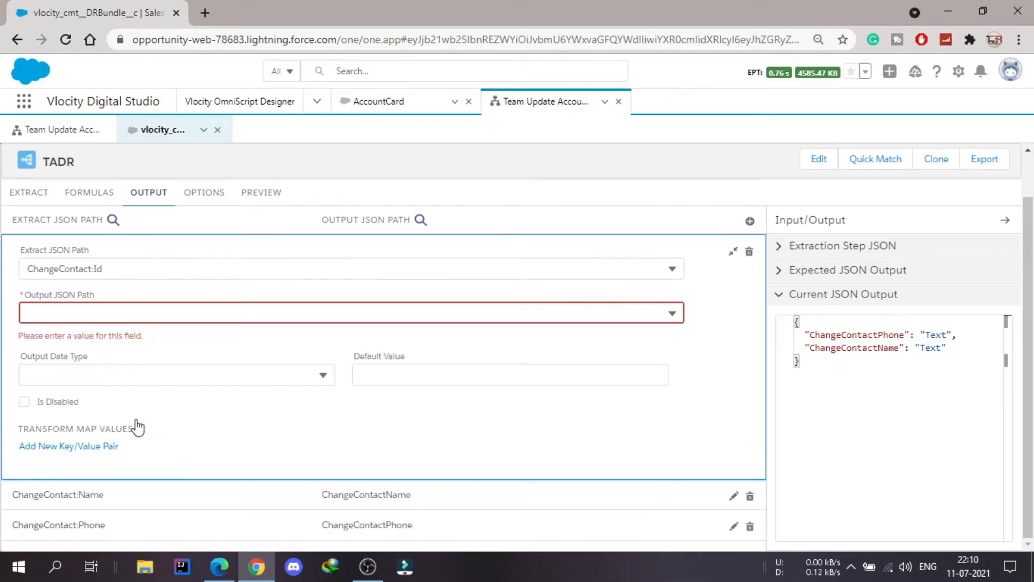
left_click(296, 310)
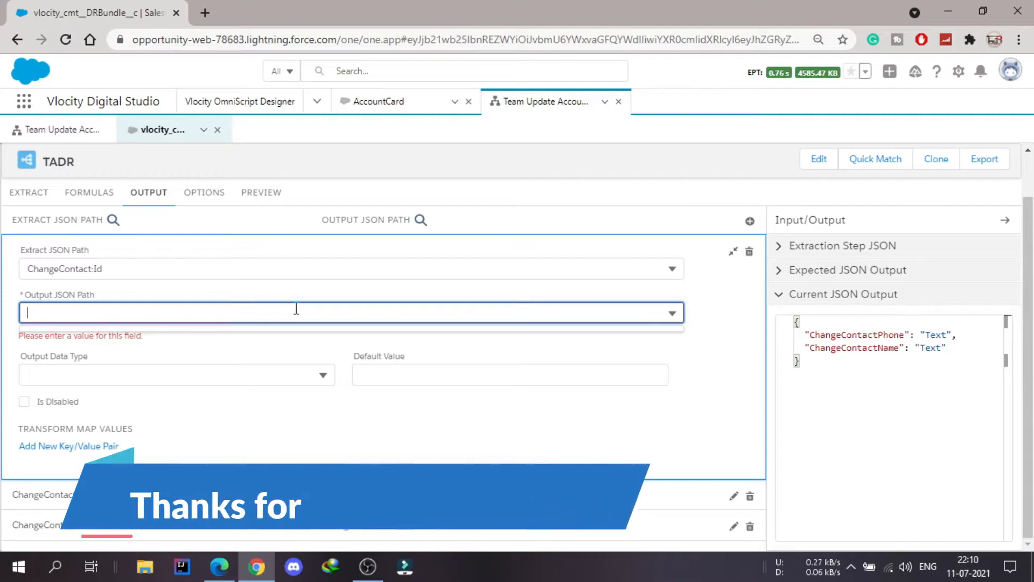
type("Chnage")
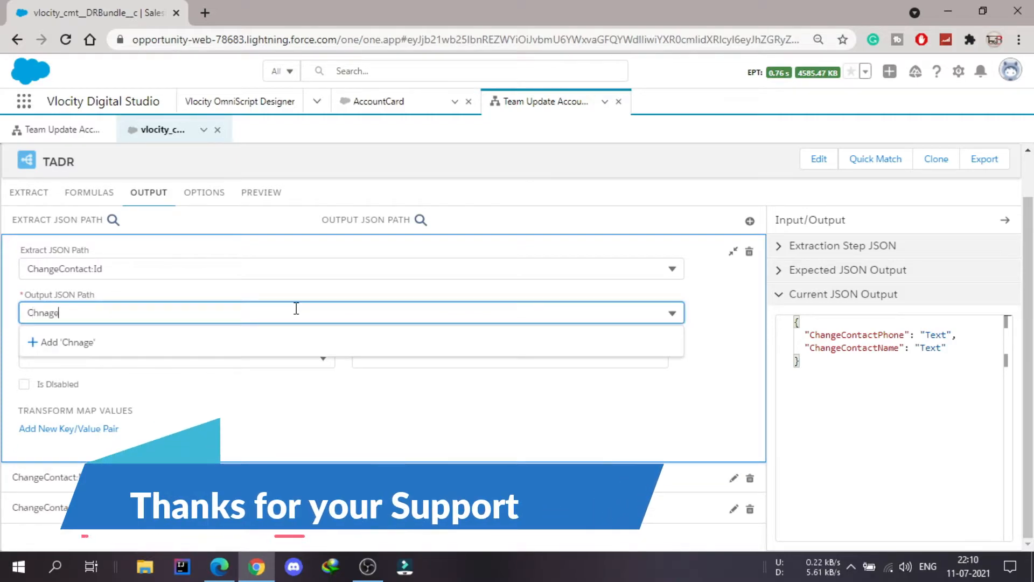
type("Contac")
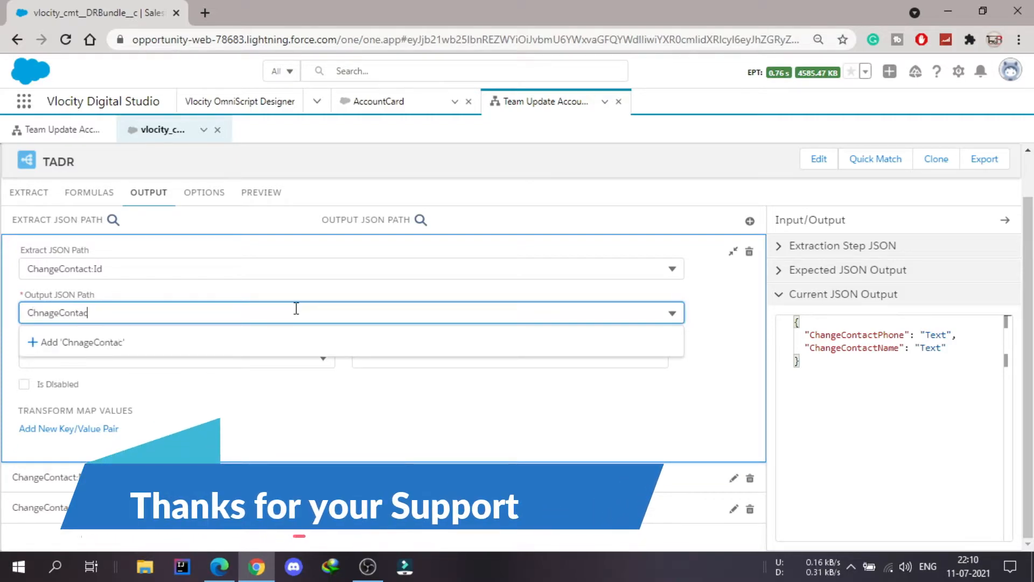
type("tId")
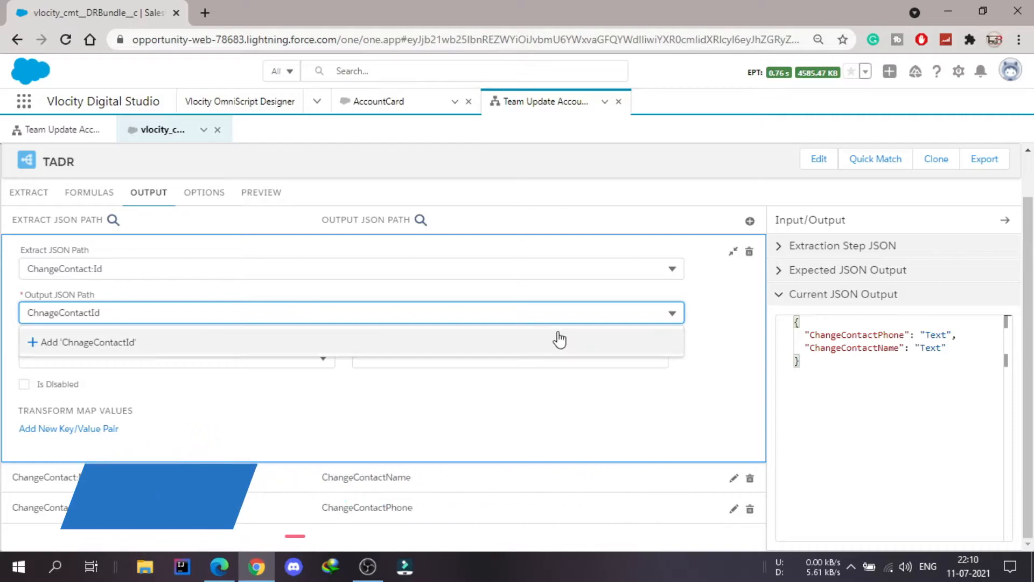
left_click(733, 253)
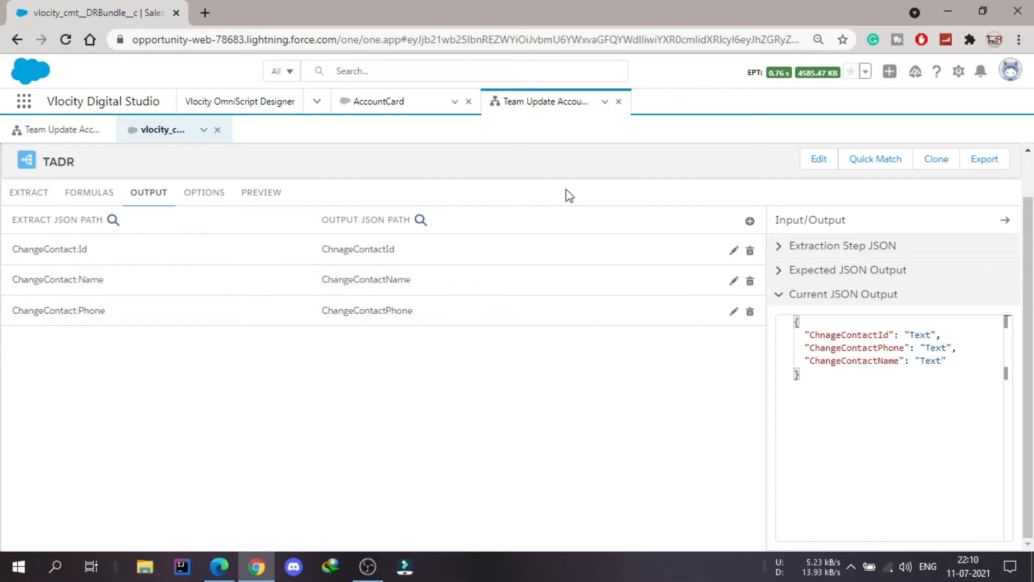
Add an output mapping from ChangeContact:Email to the output JSON path ChangeContactEmail.
left_click(750, 221)
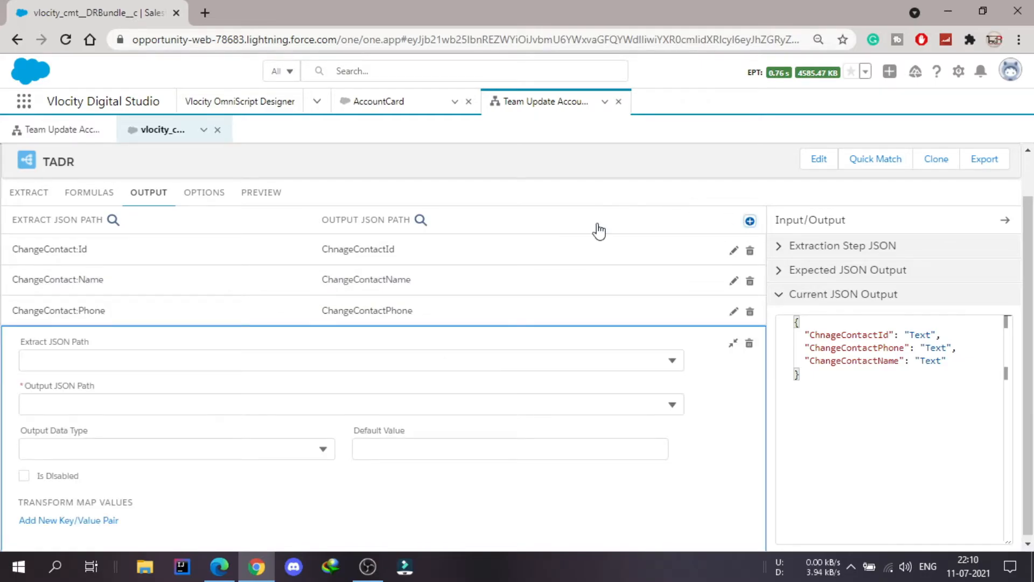
left_click(148, 362)
type("emai")
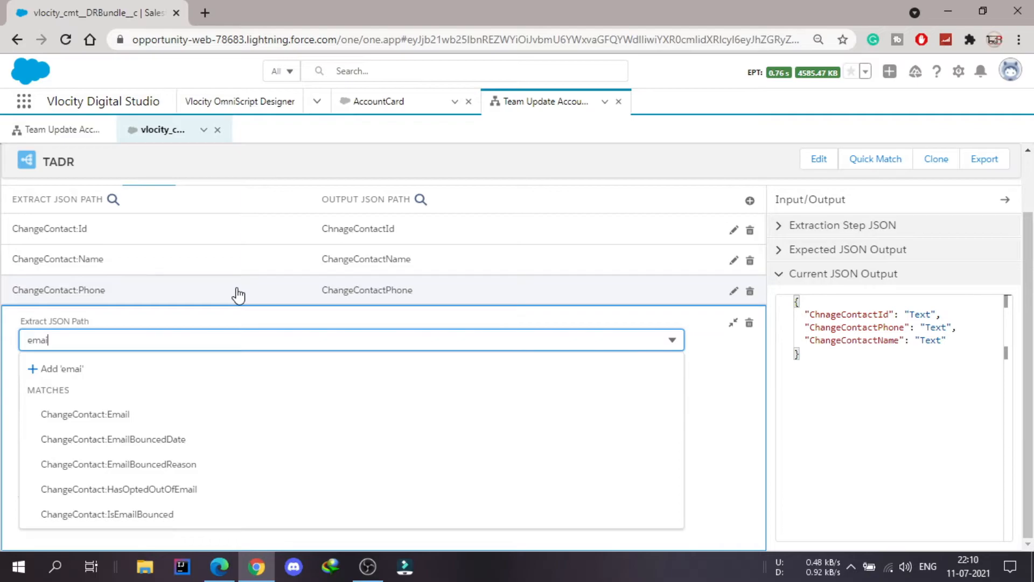
left_click(88, 415)
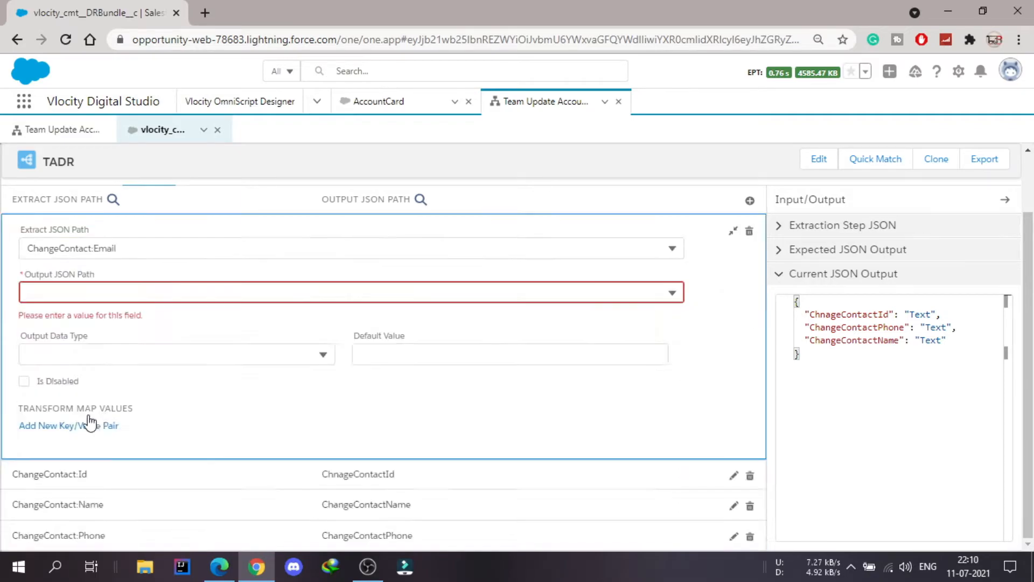
left_click(237, 299)
type("ChangeCo")
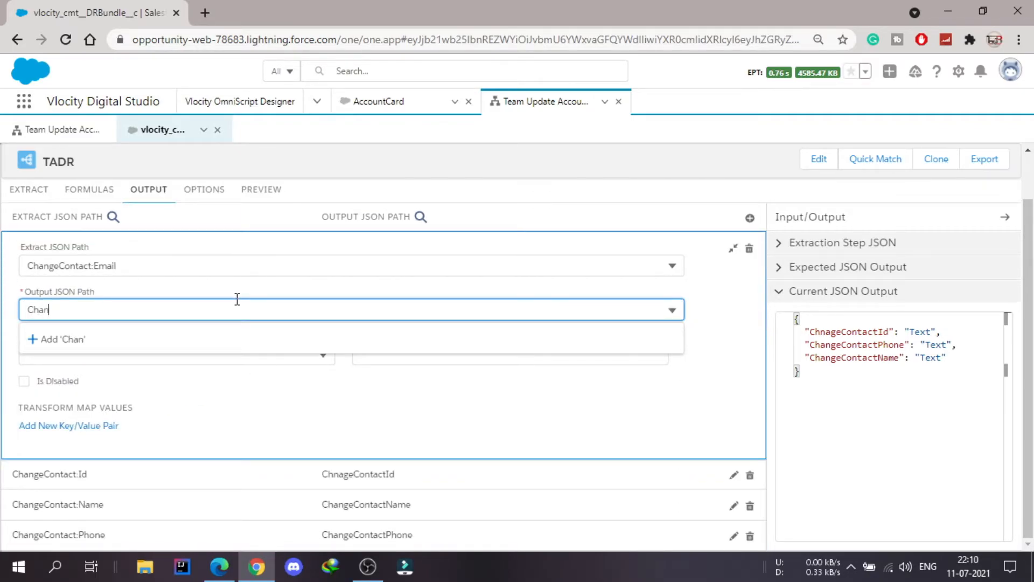
type("ntactEmail")
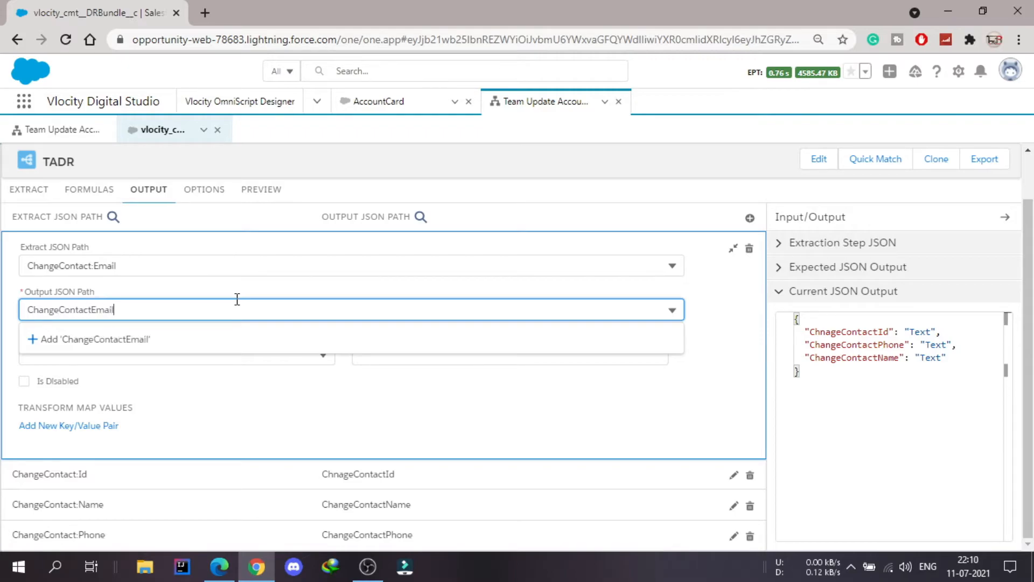
left_click(721, 350)
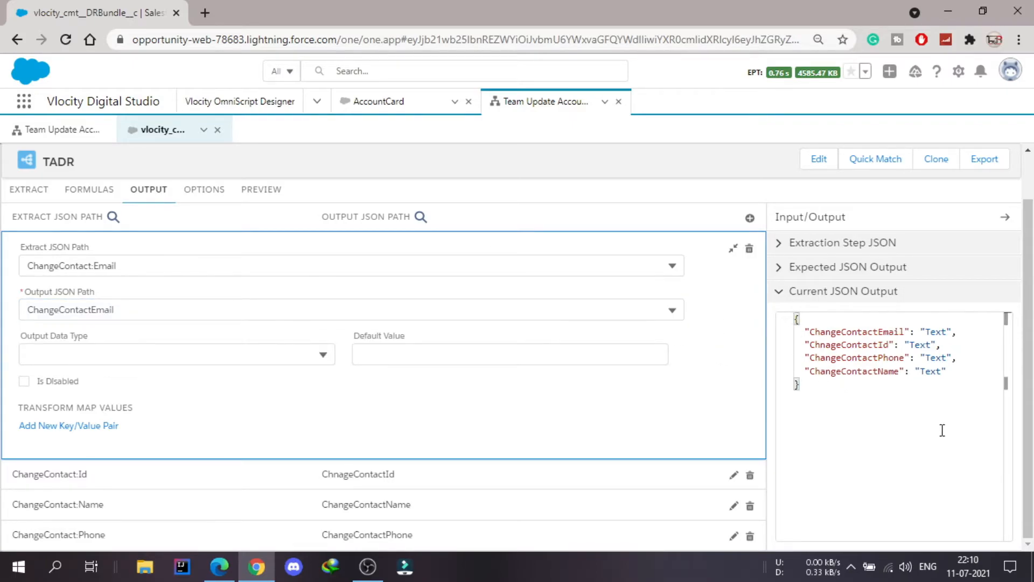
Open the TADR preview and add an AccountId input parameter holding the account's record ID.
left_click(259, 197)
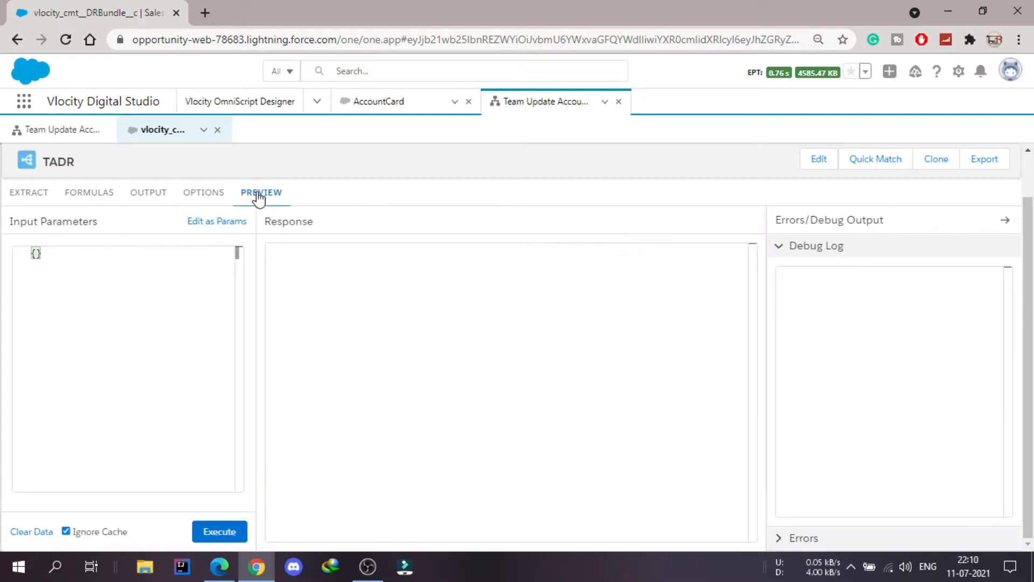
left_click(211, 223)
left_click(178, 276)
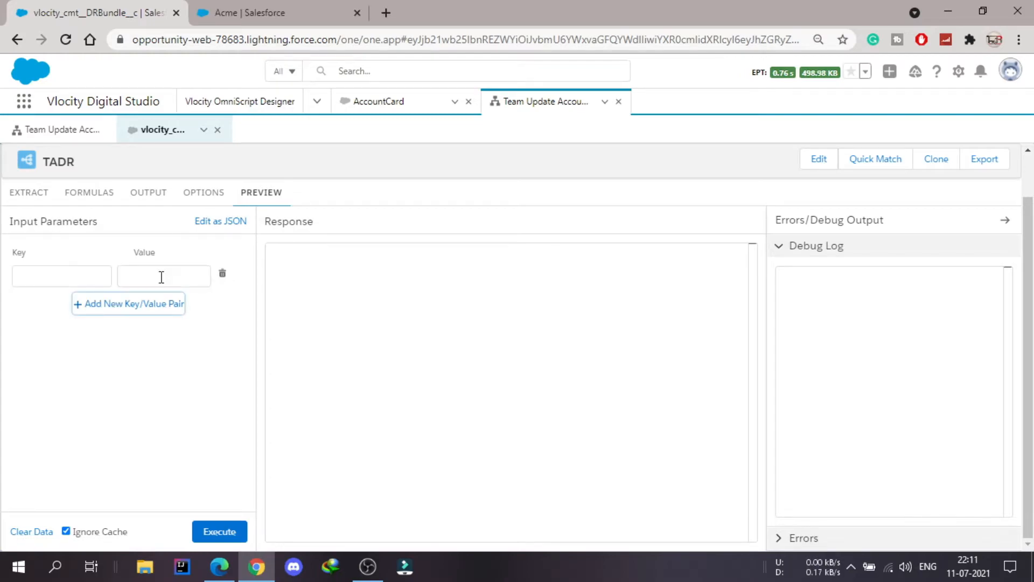
left_click(80, 277)
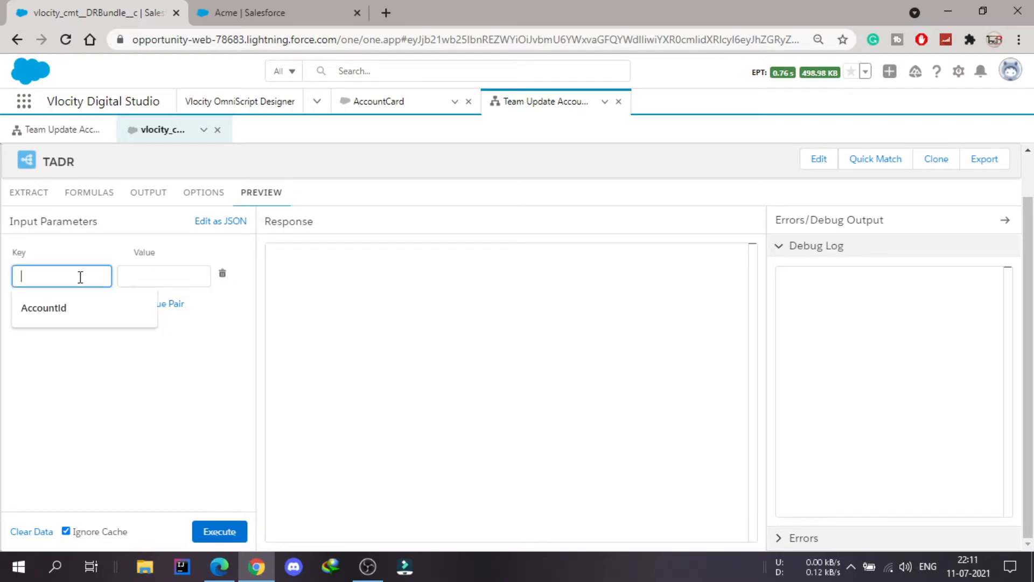
left_click(83, 308)
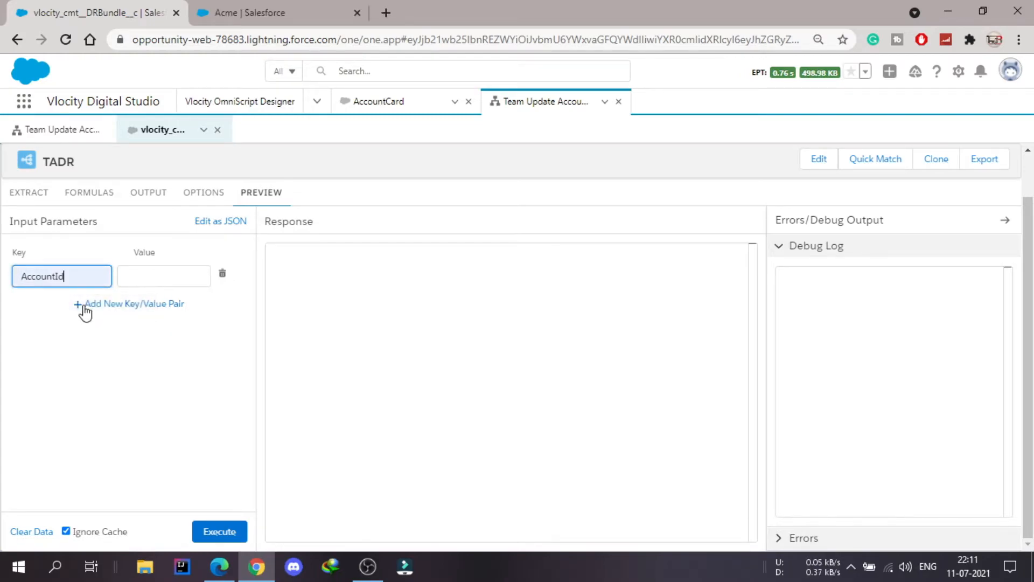
left_click(161, 269)
left_click(174, 390)
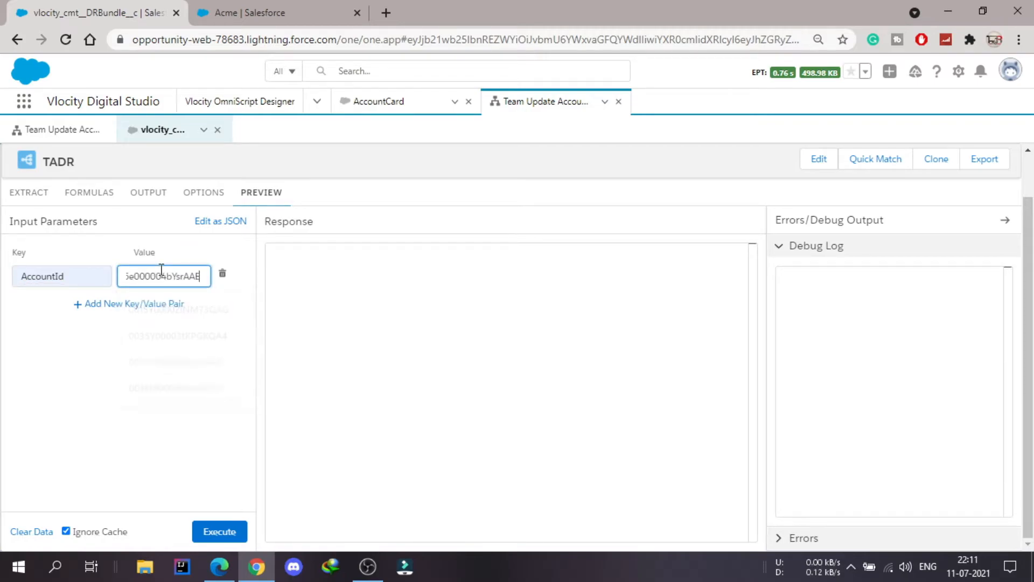
Add a second preview parameter, Key, with the value a and execute the DataRaptor extract.
left_click(161, 304)
left_click(71, 305)
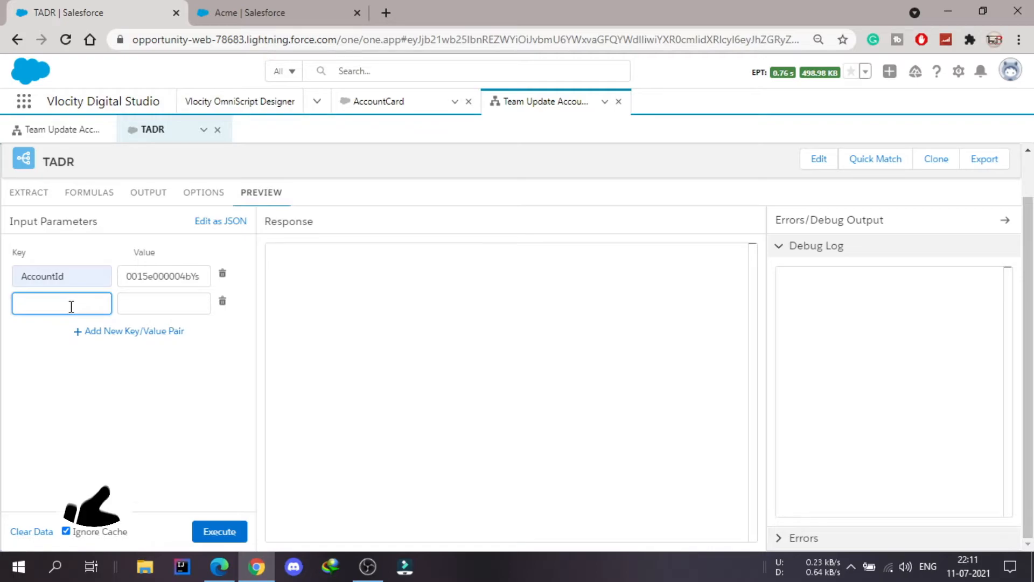
type("Key")
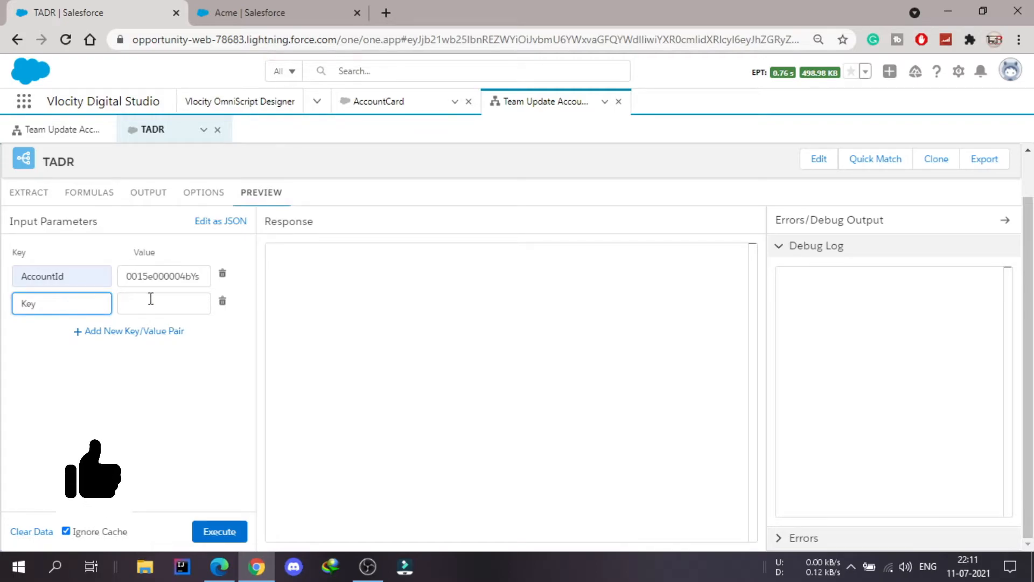
left_click(184, 301)
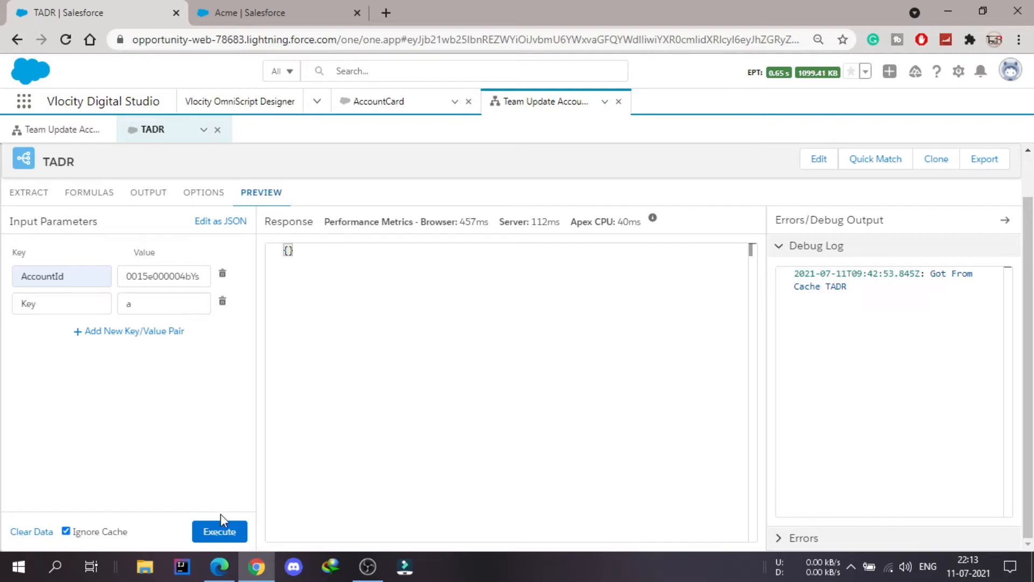
left_click(220, 529)
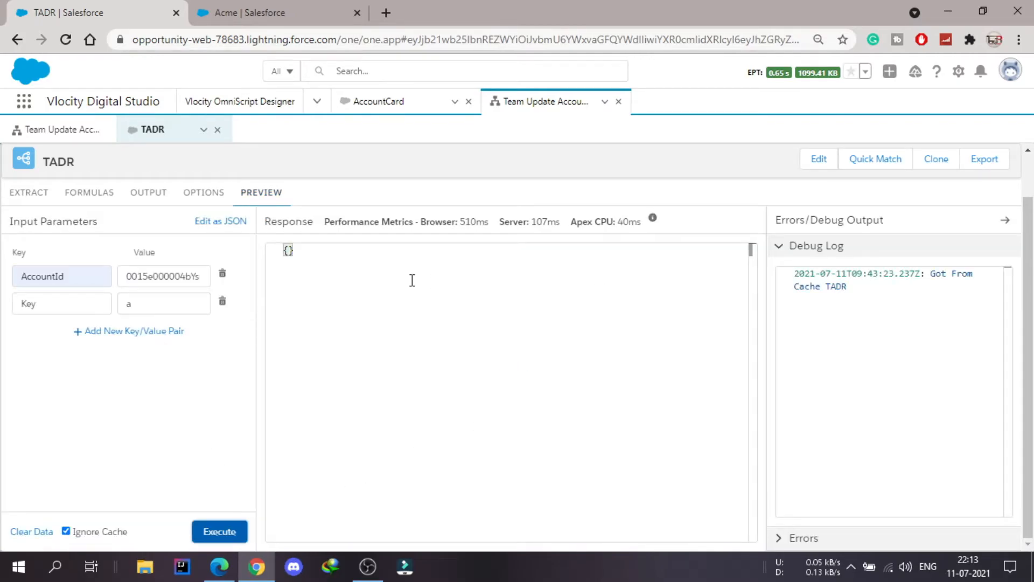
Correct the misspelled value in the Contact extract step's first filter to AccountId and execute the preview again.
left_click(24, 197)
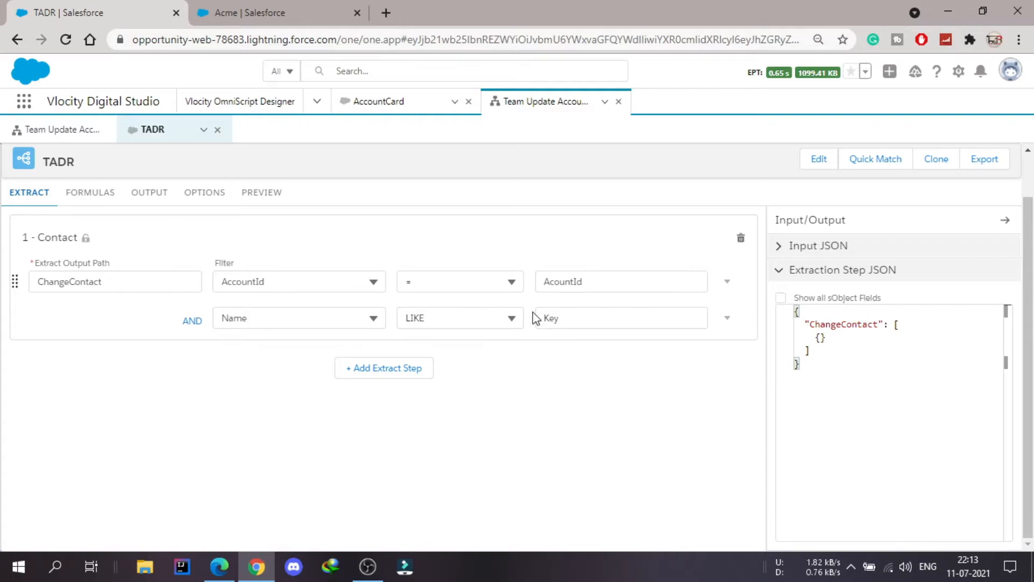
left_click(554, 282)
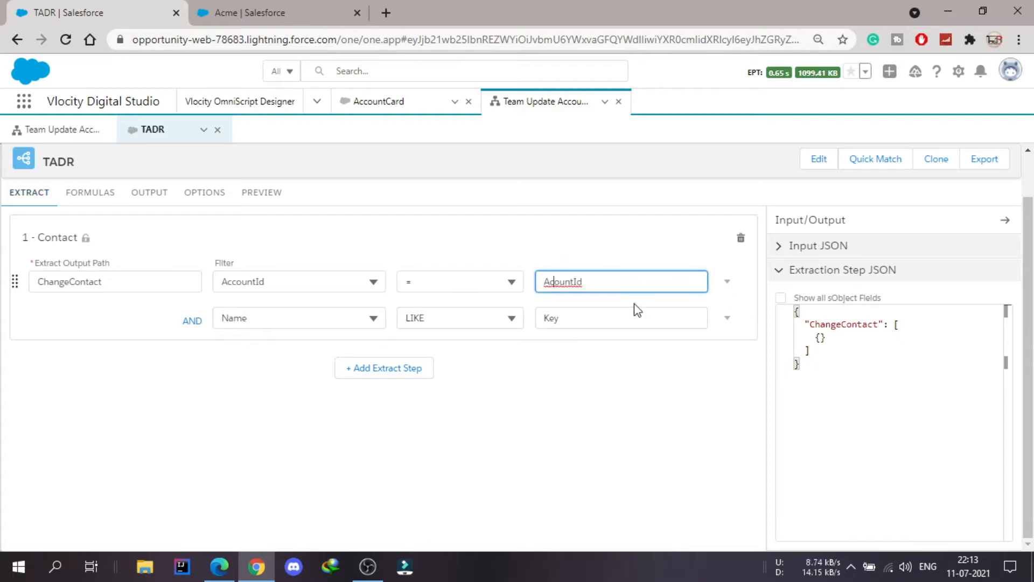
type("cc")
left_click(259, 192)
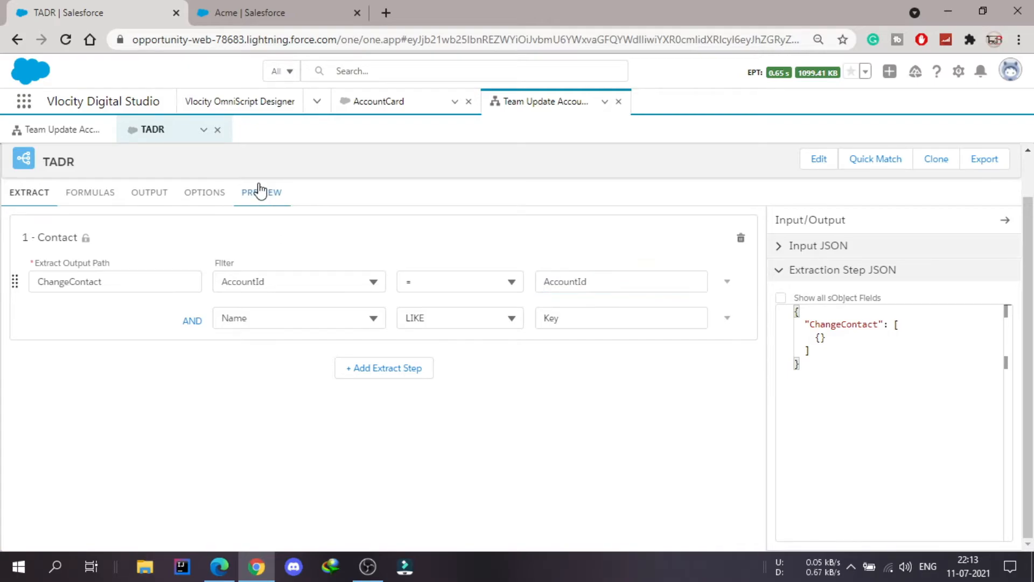
left_click(221, 532)
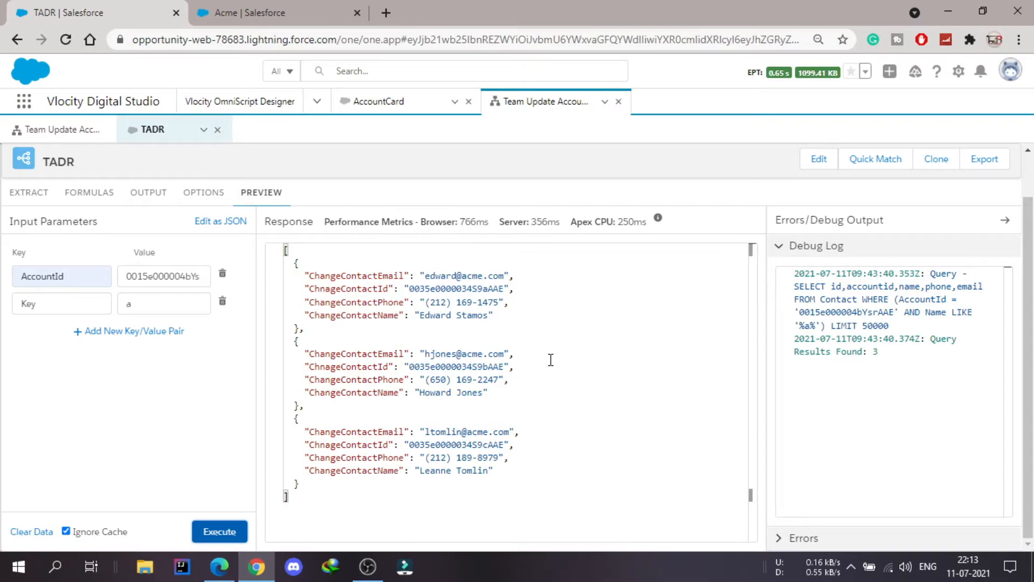
Add a LIMIT of 10 to the Contact extract step's filter.
left_click(29, 200)
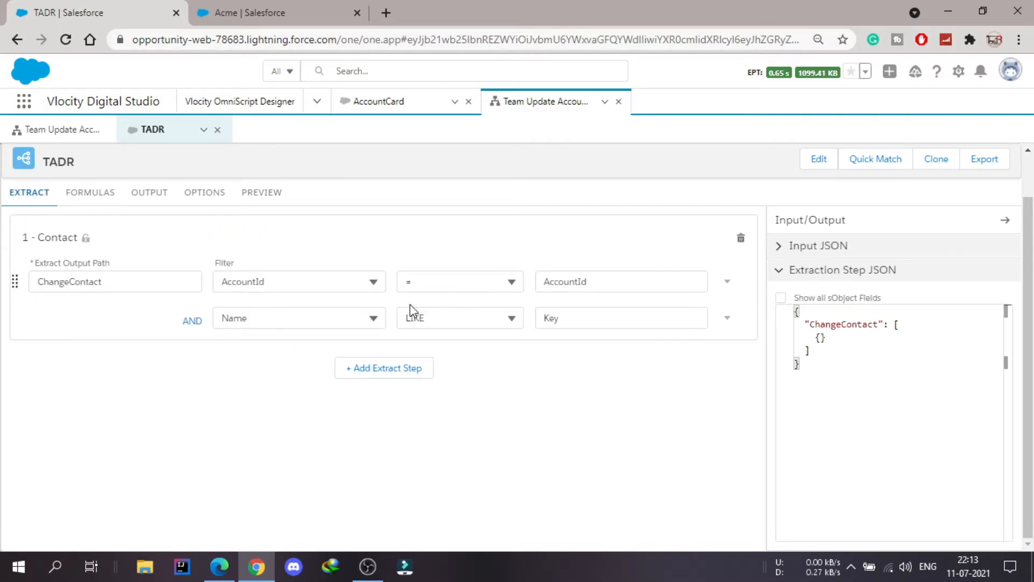
left_click(728, 319)
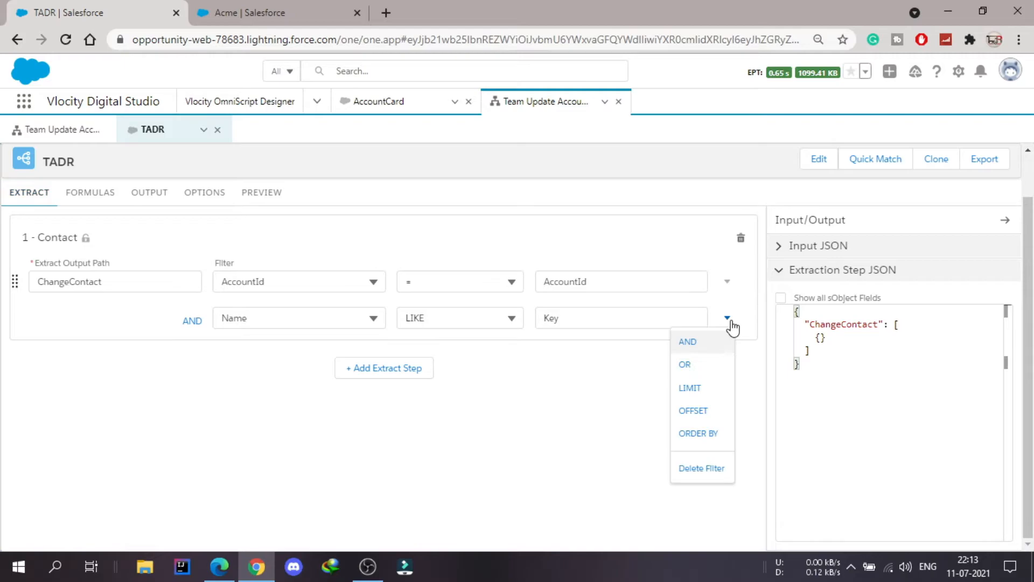
left_click(701, 392)
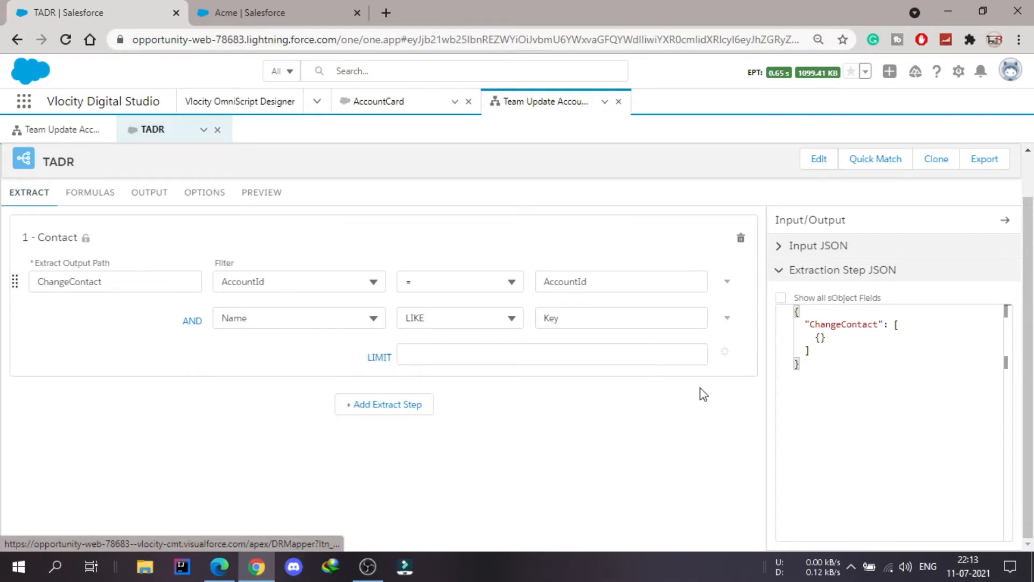
left_click(437, 353)
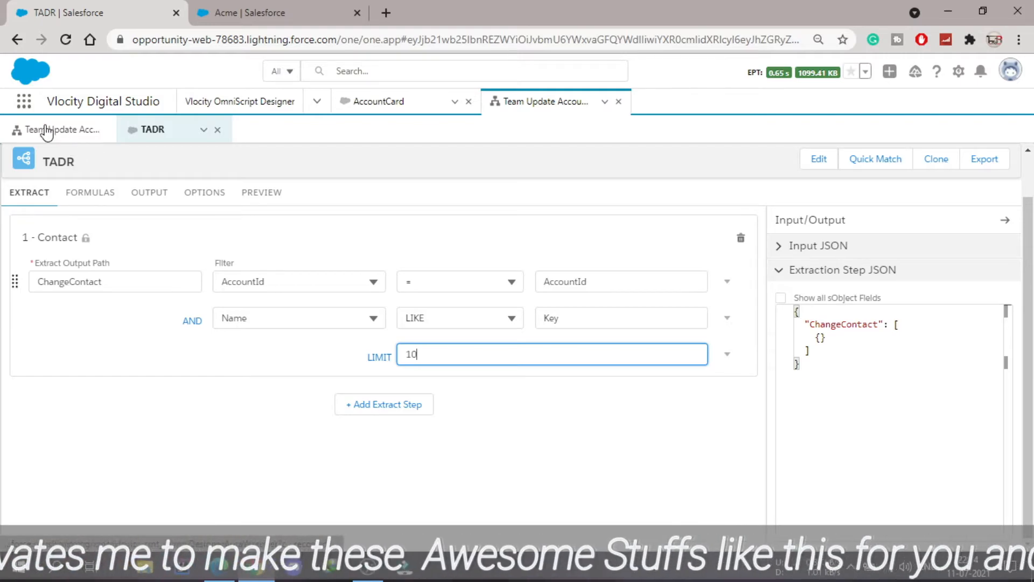
Return to the Team Update Account Primary Contact OmniScript and preview its Update Account Primary Contact step.
left_click(47, 131)
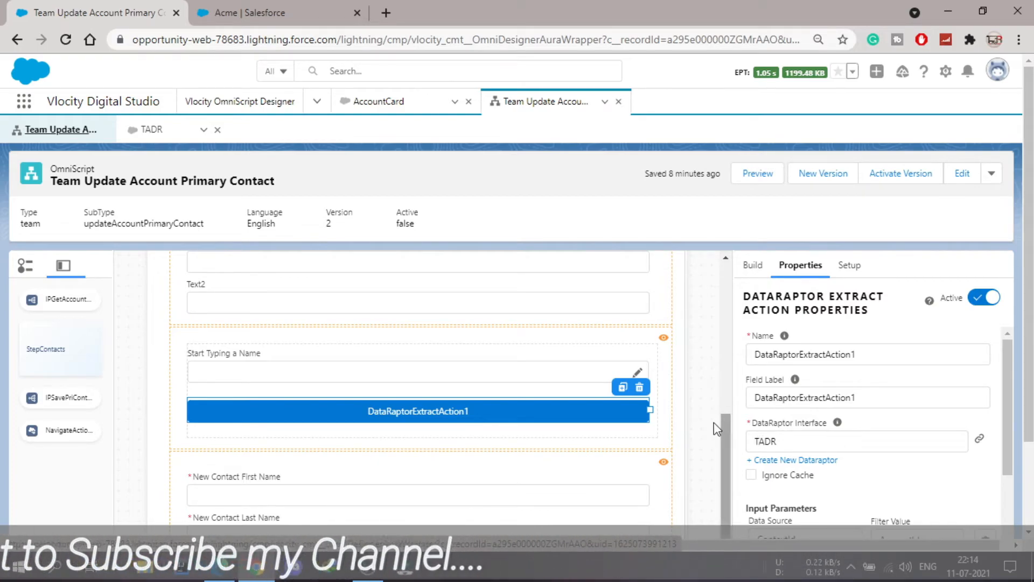
scroll(701, 397, "down", 1)
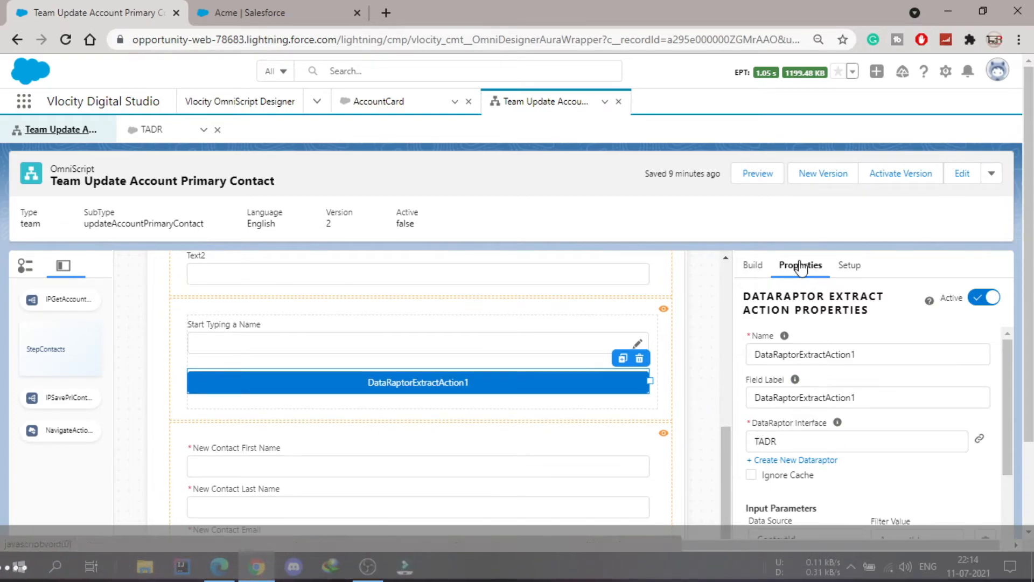
left_click(758, 175)
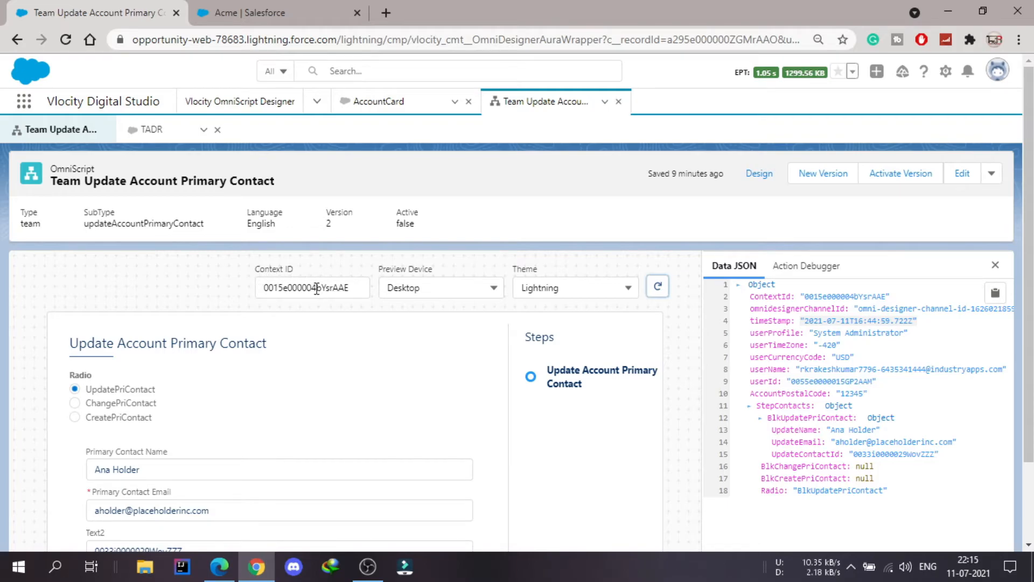
scroll(357, 299, "down", 2)
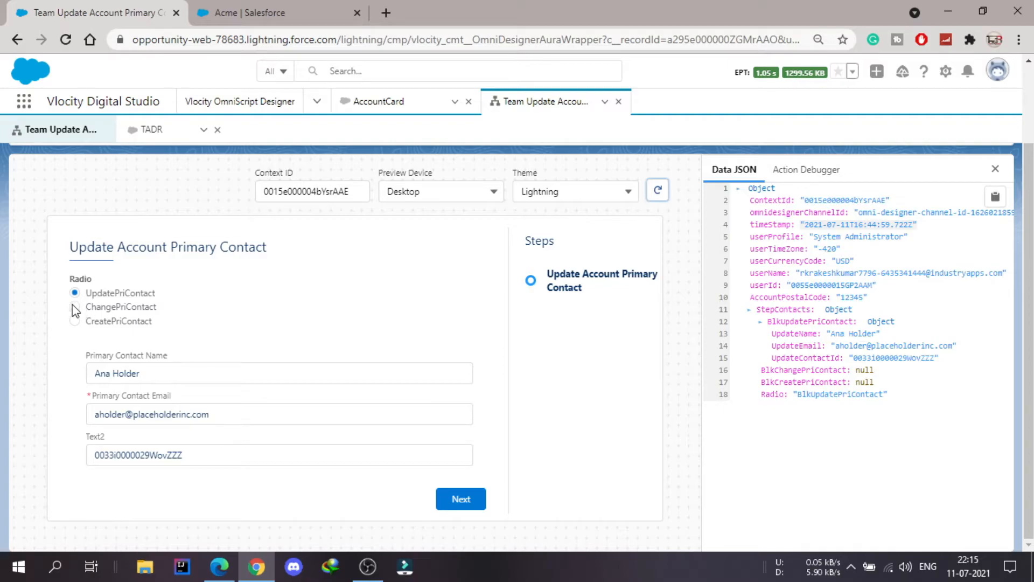
Choose ChangePriContact in the preview and test the Start Typing a Name lookup with the letter a.
left_click(74, 306)
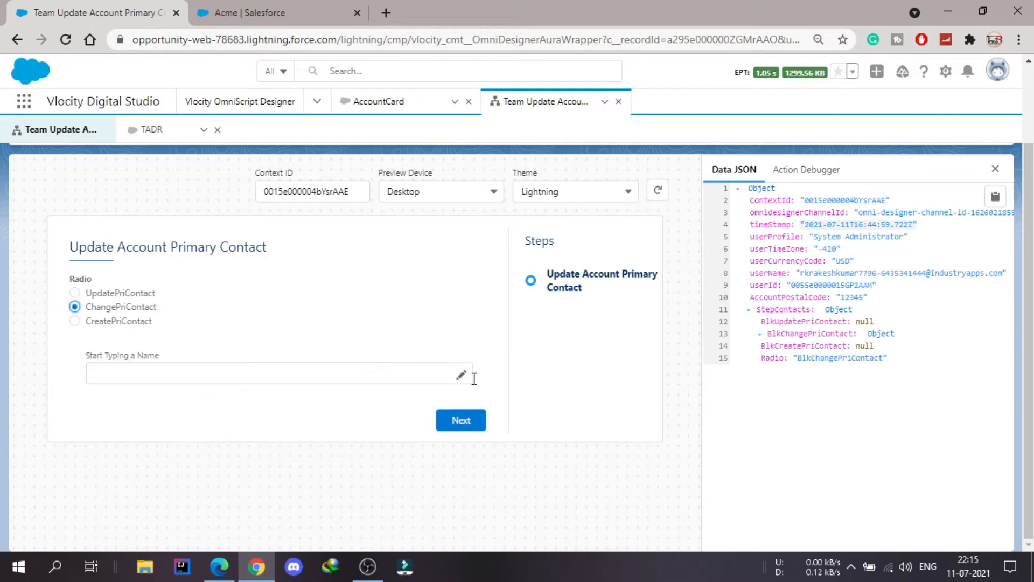
left_click(278, 373)
type("a")
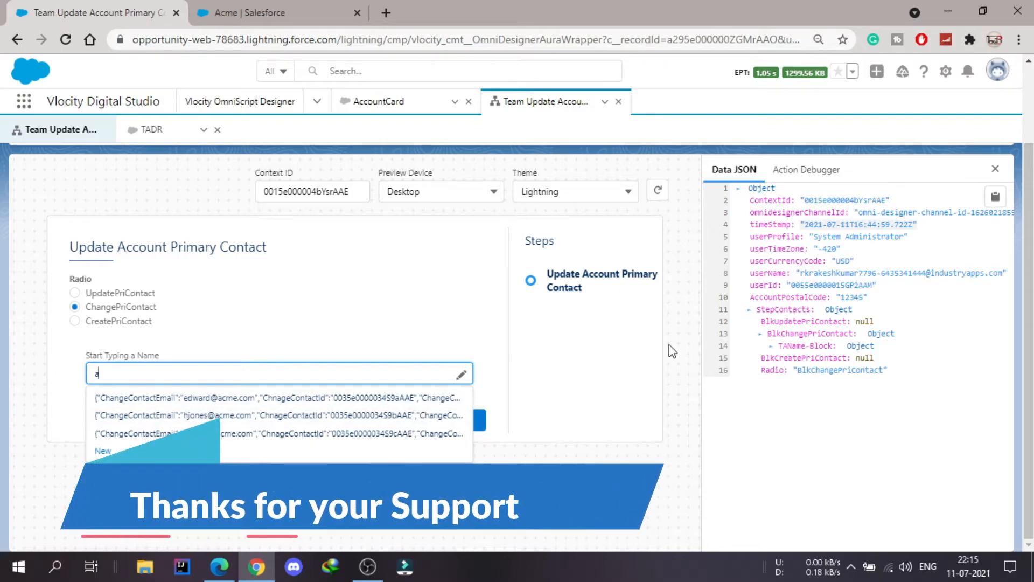
Return to the OmniScript design and set the Start Typing a Name block's Typeahead Key to ChangeContactName.
scroll(669, 351, "up", 2)
left_click(757, 173)
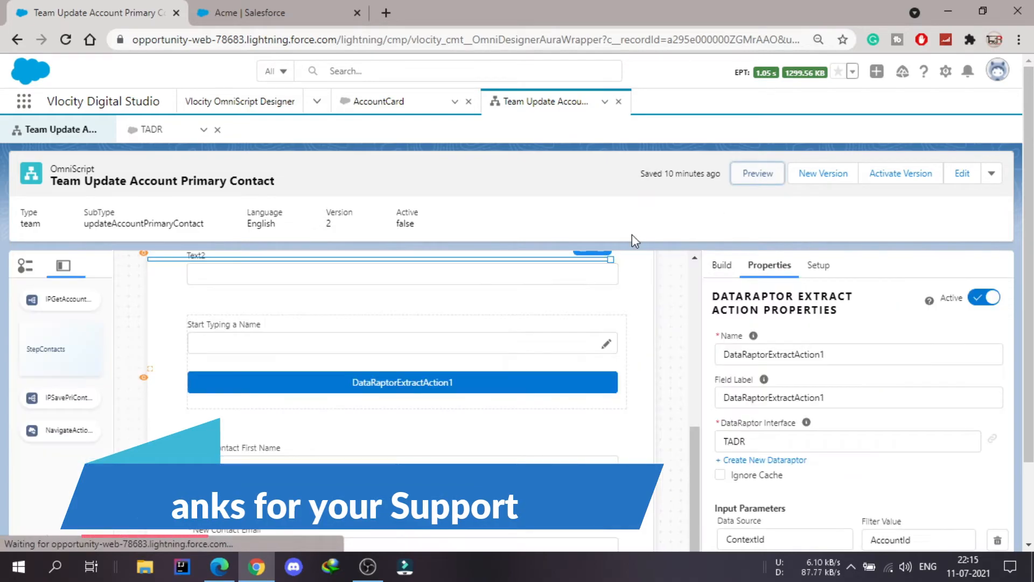
left_click(424, 345)
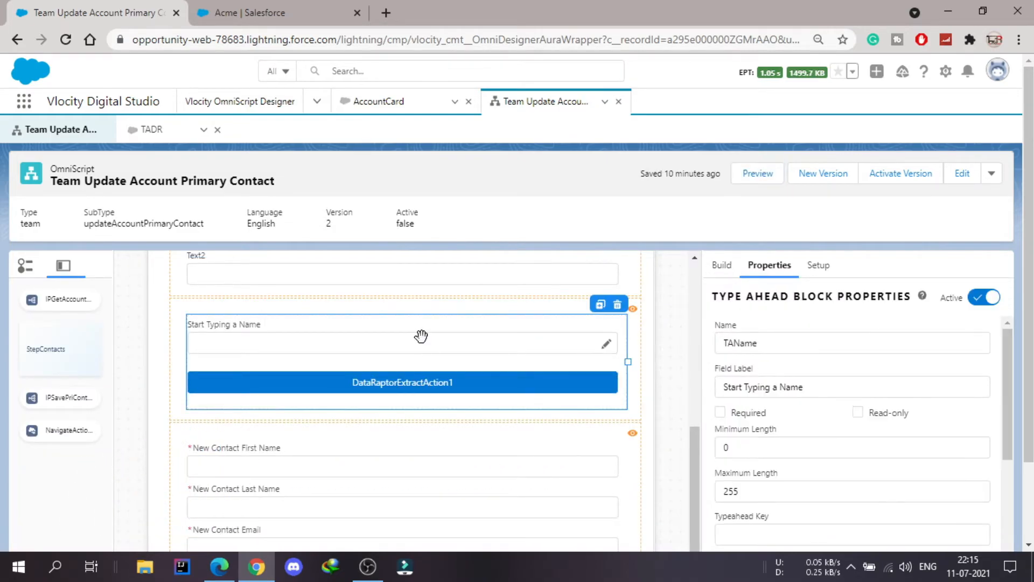
scroll(773, 341, "down", 2)
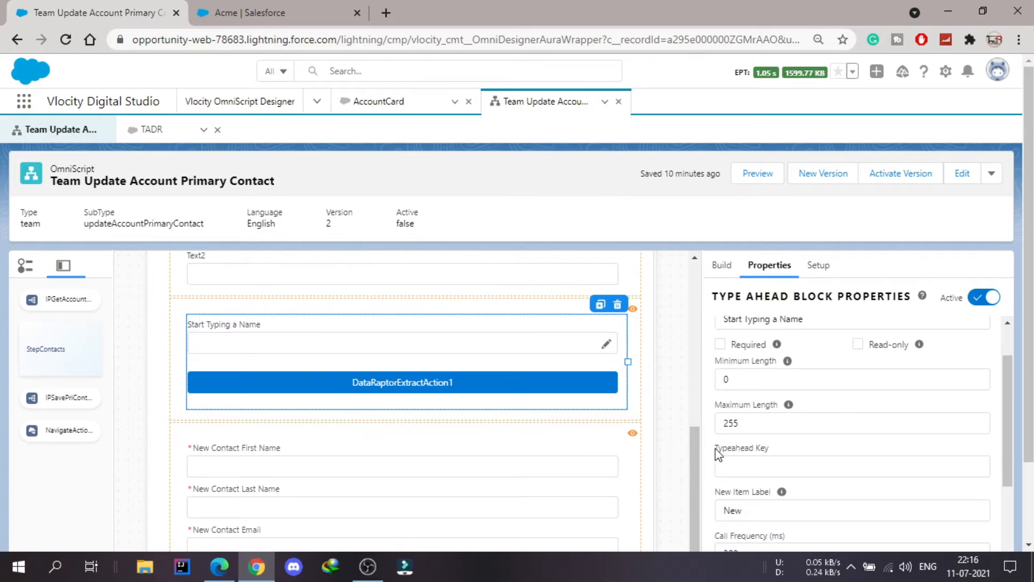
left_click(752, 452)
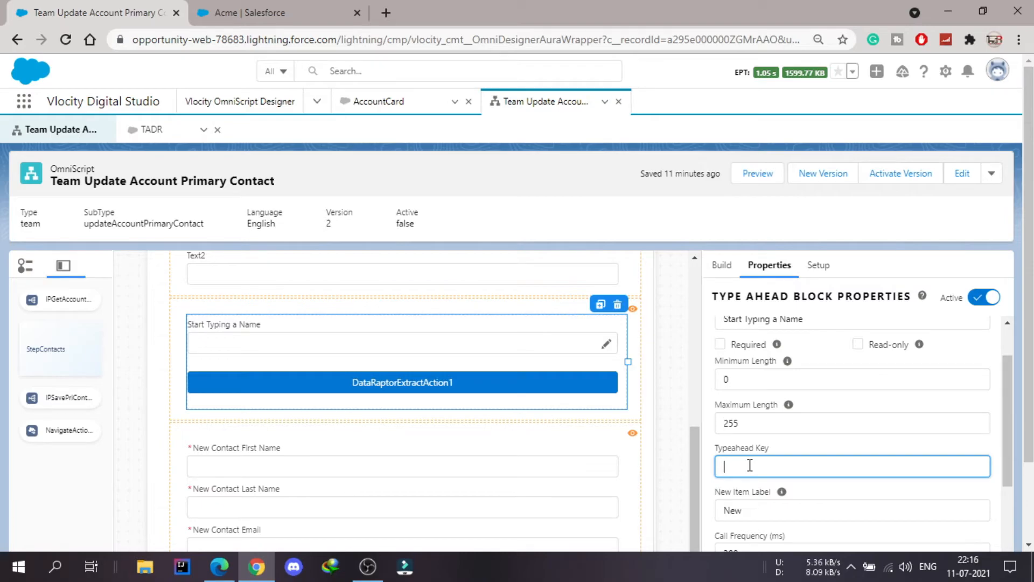
type("Ch")
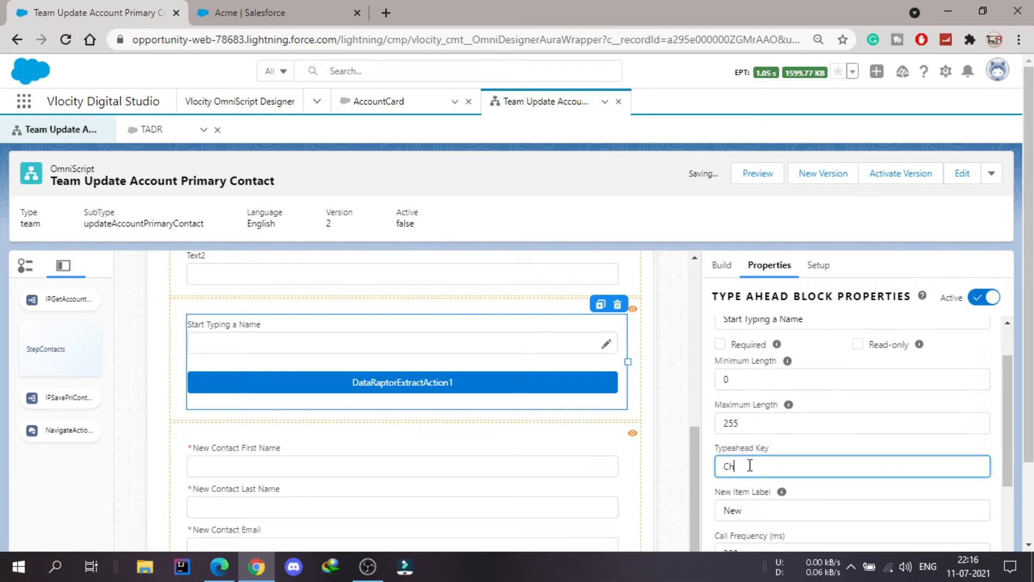
type("angeContactName")
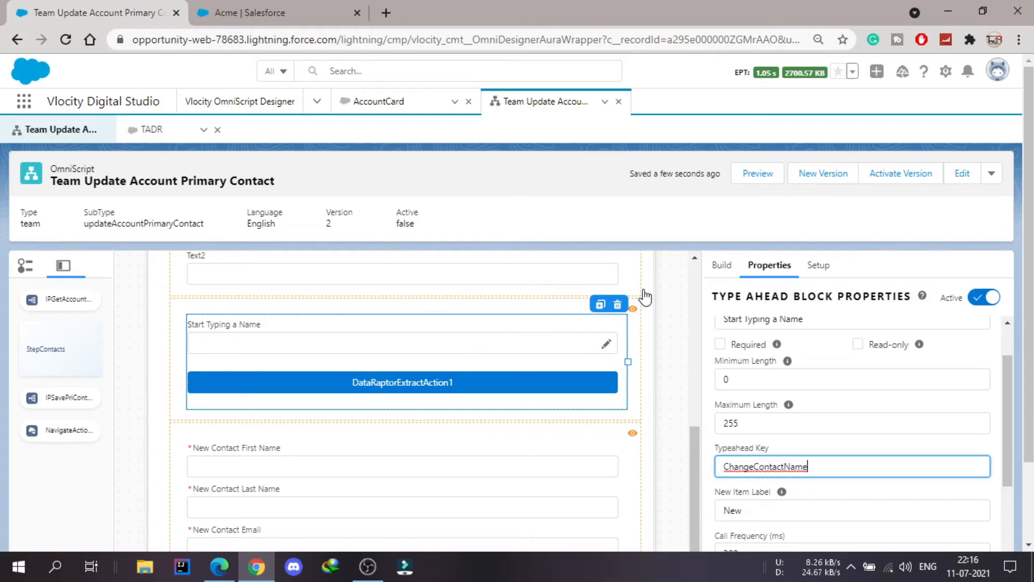
Add a Telephone input element directly below the type-ahead block, inside the BlkChangePriContact block.
left_click(720, 268)
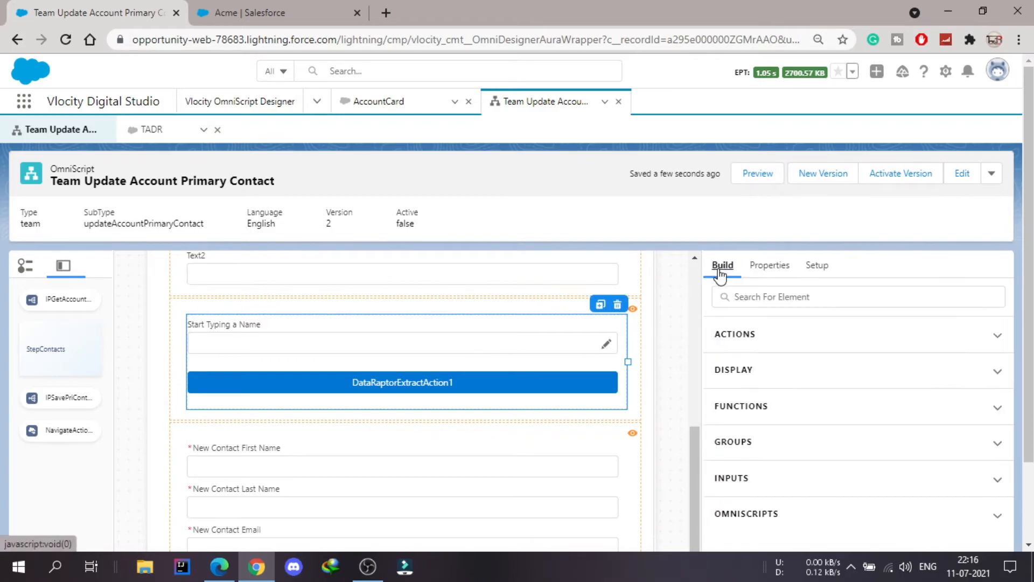
left_click(730, 480)
scroll(901, 446, "down", 5)
scroll(903, 448, "down", 5)
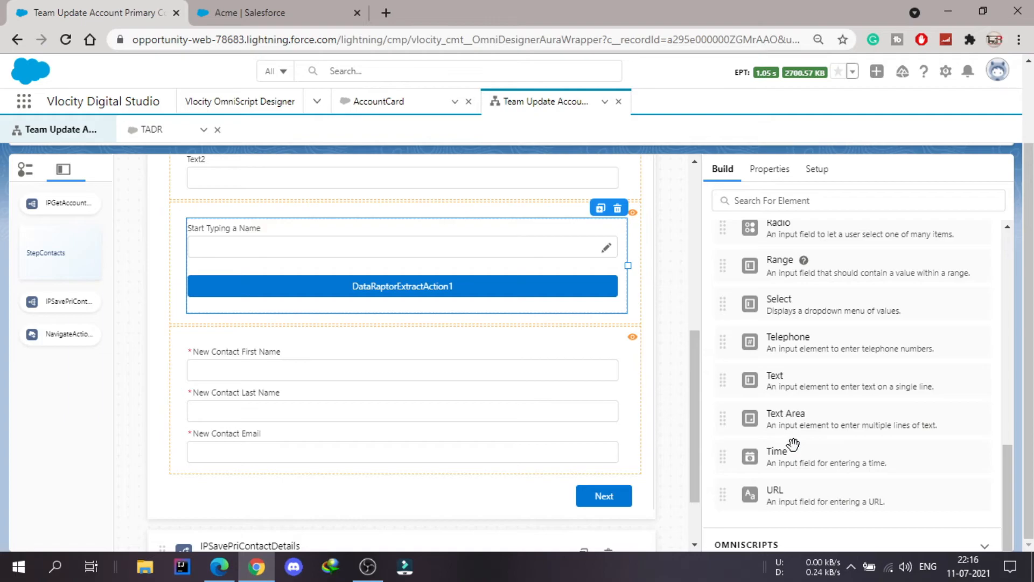
left_click_drag(791, 340, 545, 316)
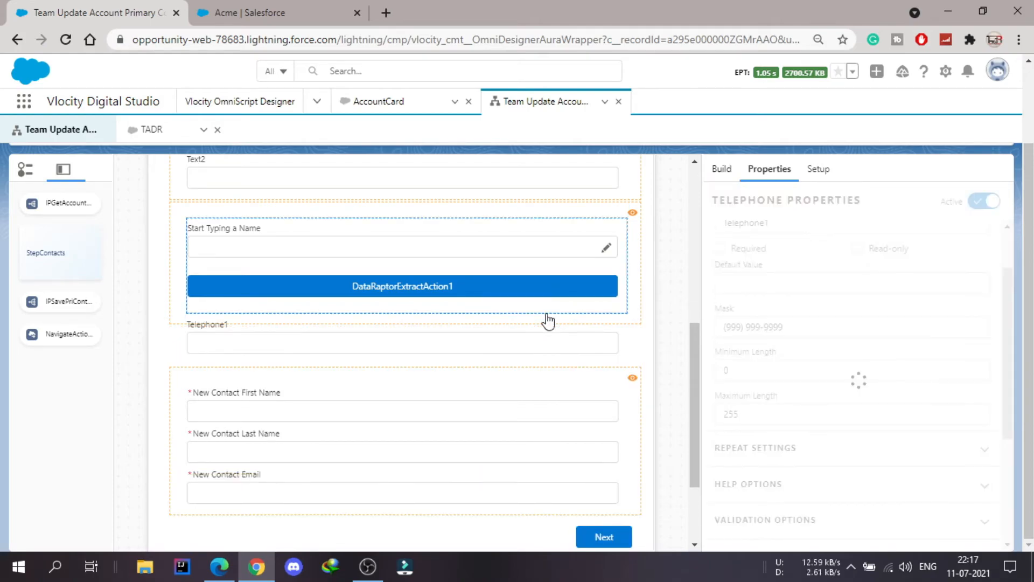
Name the new telephone element ChangeContactPhone and set its field label to Phone.
left_click(286, 331)
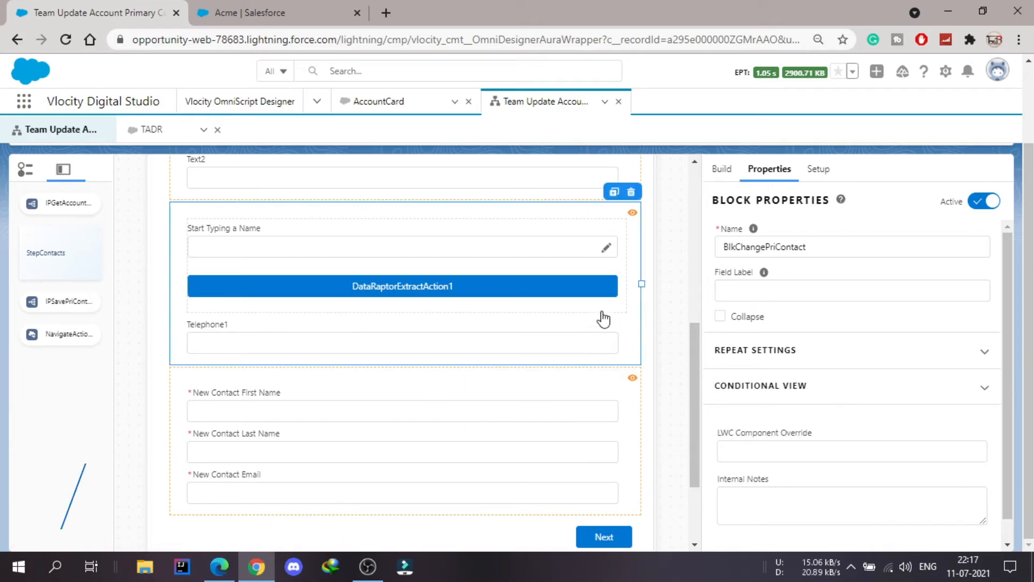
left_click(570, 332)
double_click(832, 246)
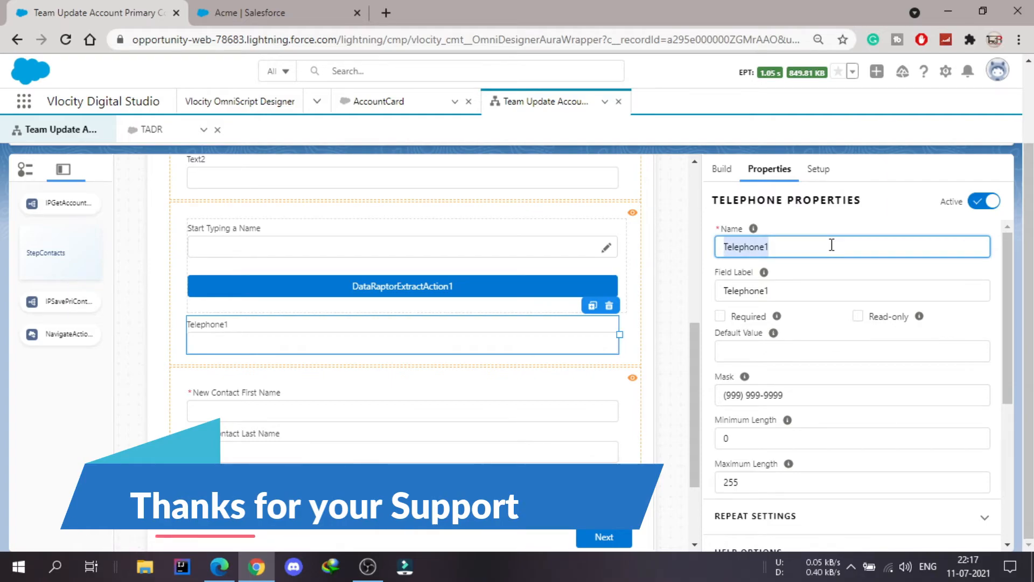
type("ChangeContac")
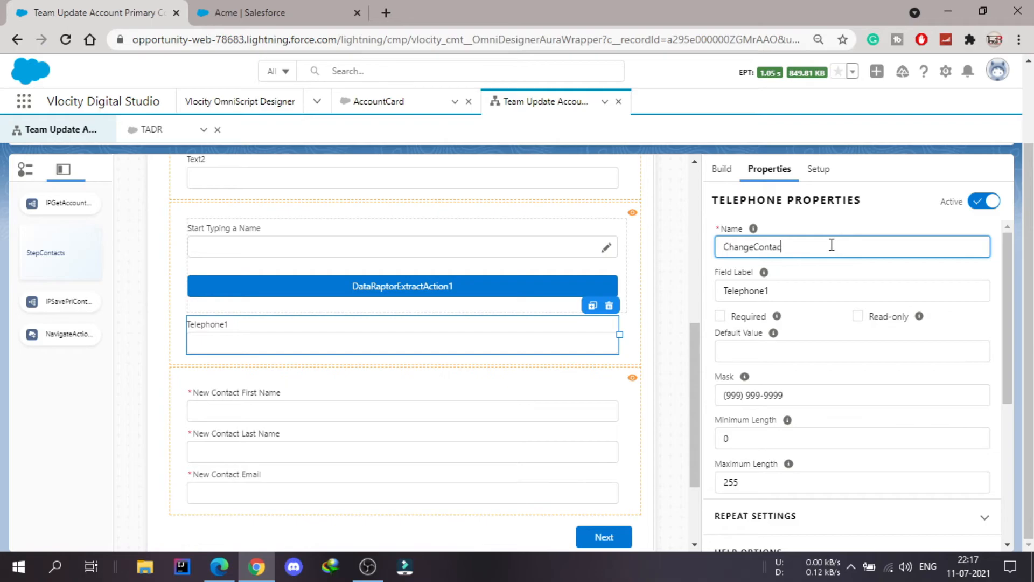
type("tPhone")
left_click(775, 288)
key("ctrl+a")
type("Phone")
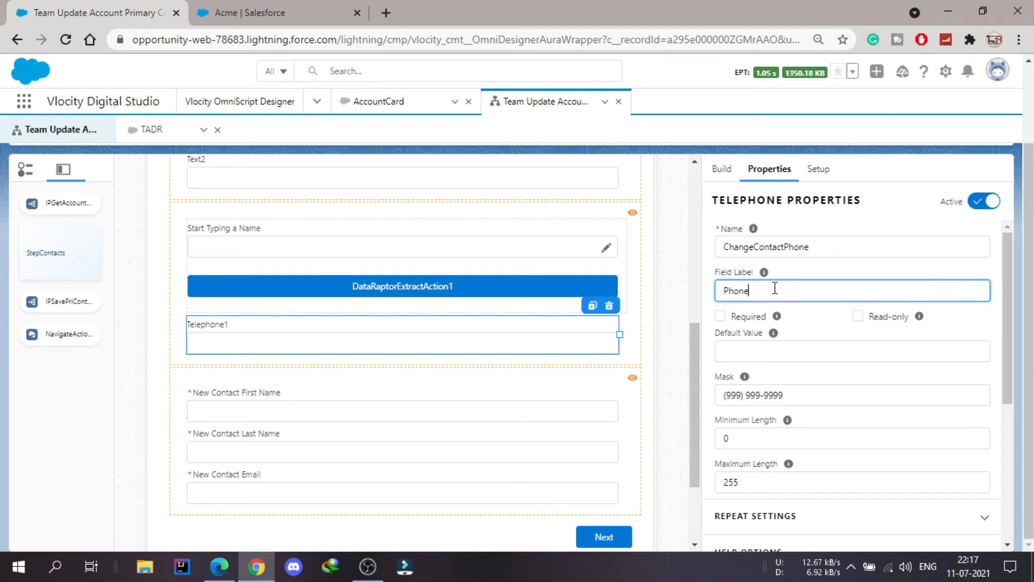
Preview the OmniScript with ChangePriContact chosen, look up contacts with the letter a and pick the first suggestion.
scroll(758, 190, "up", 2)
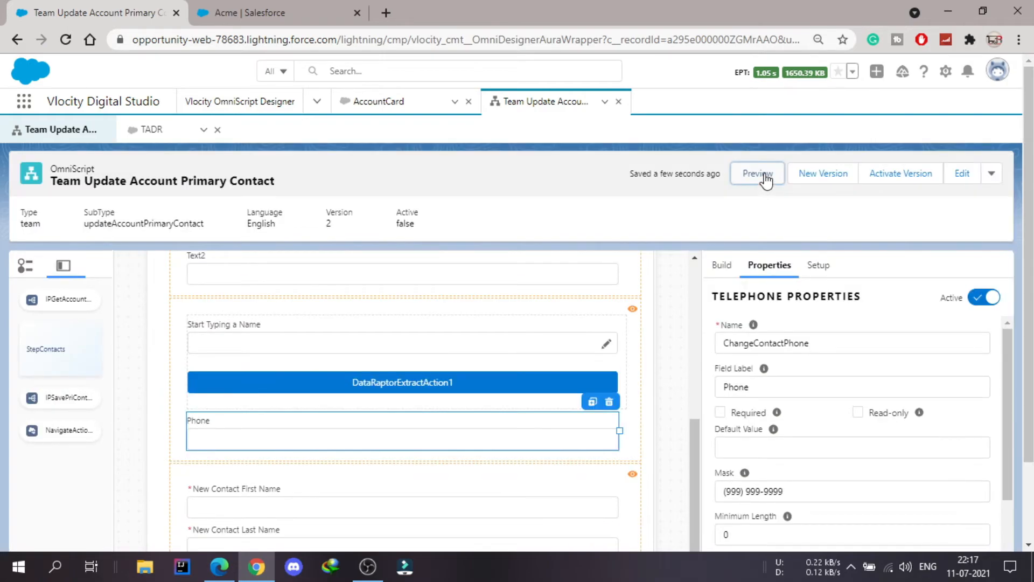
left_click(758, 174)
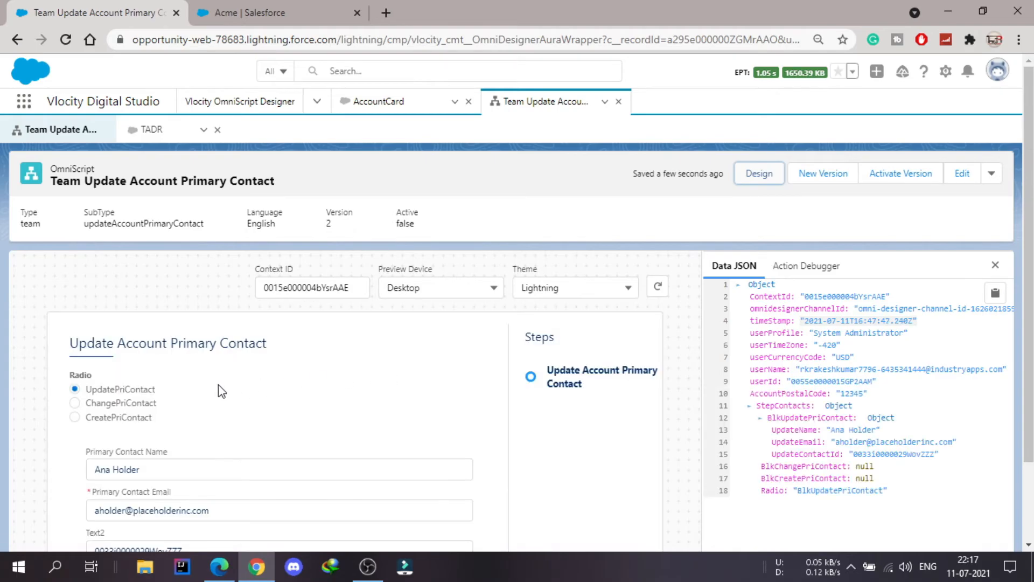
left_click(92, 404)
scroll(342, 381, "down", 2)
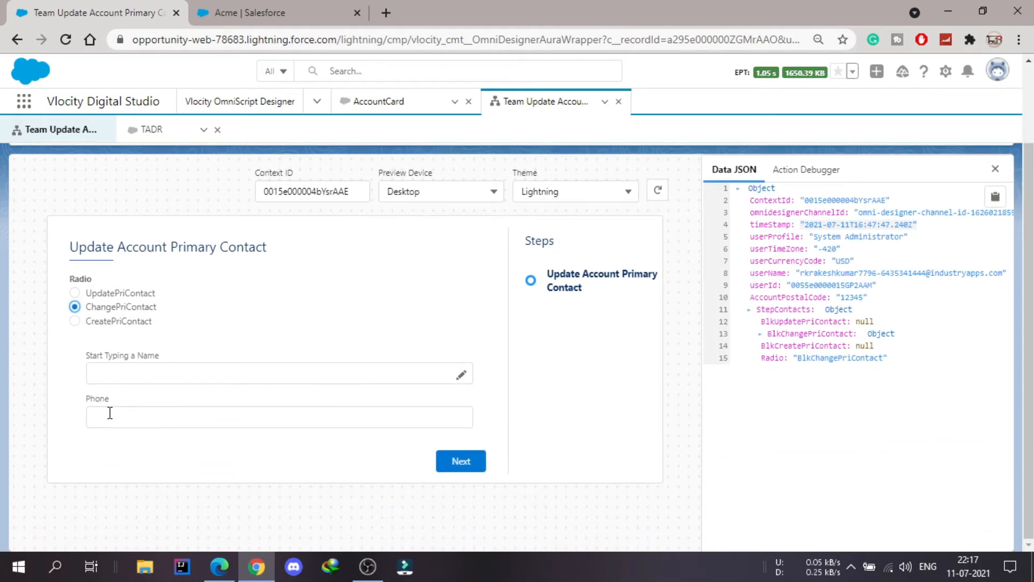
left_click(195, 367)
type("a")
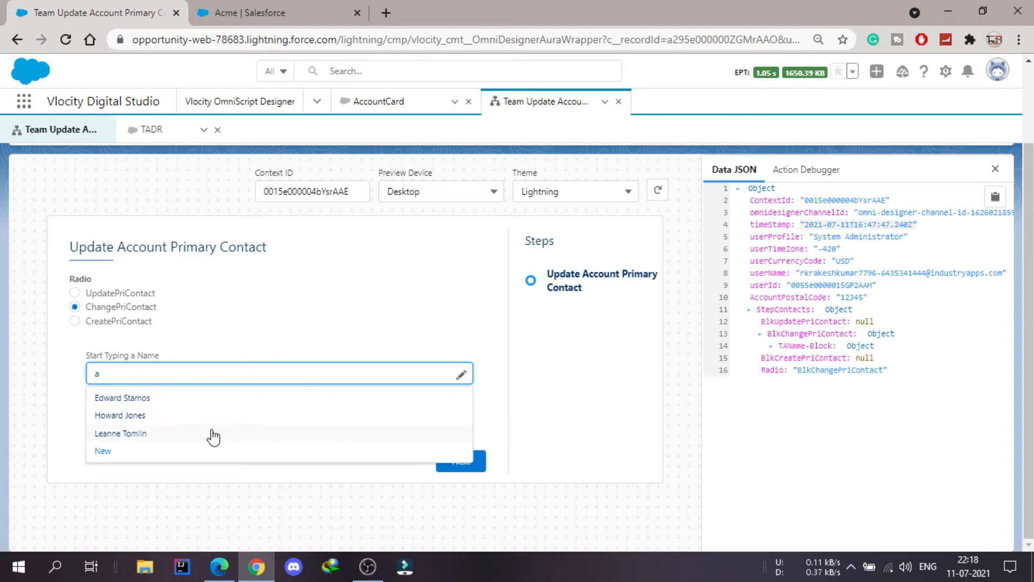
left_click(119, 398)
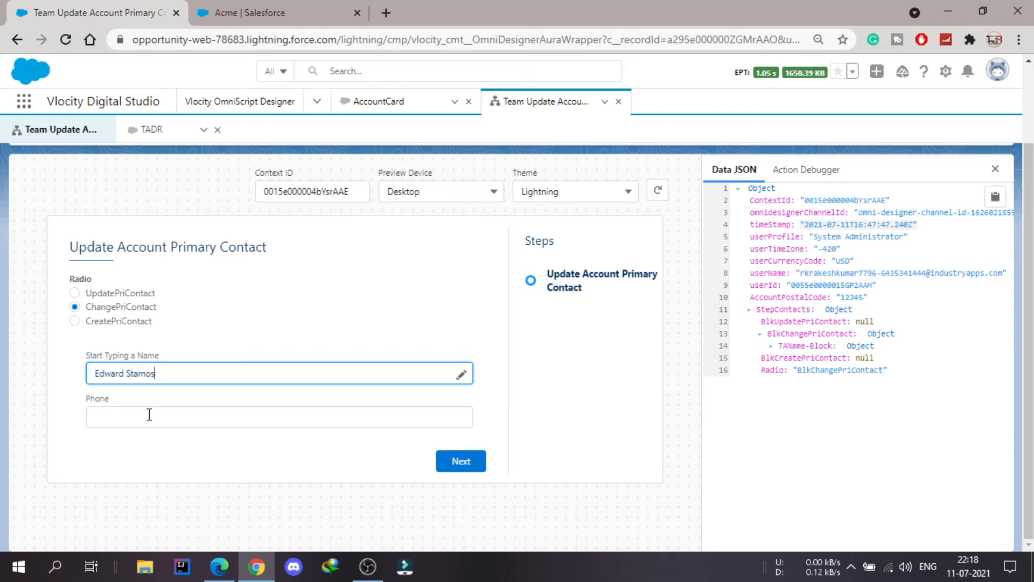
Return to the design, move the Phone field inside the type-ahead block and clear its mask.
scroll(600, 339, "up", 2)
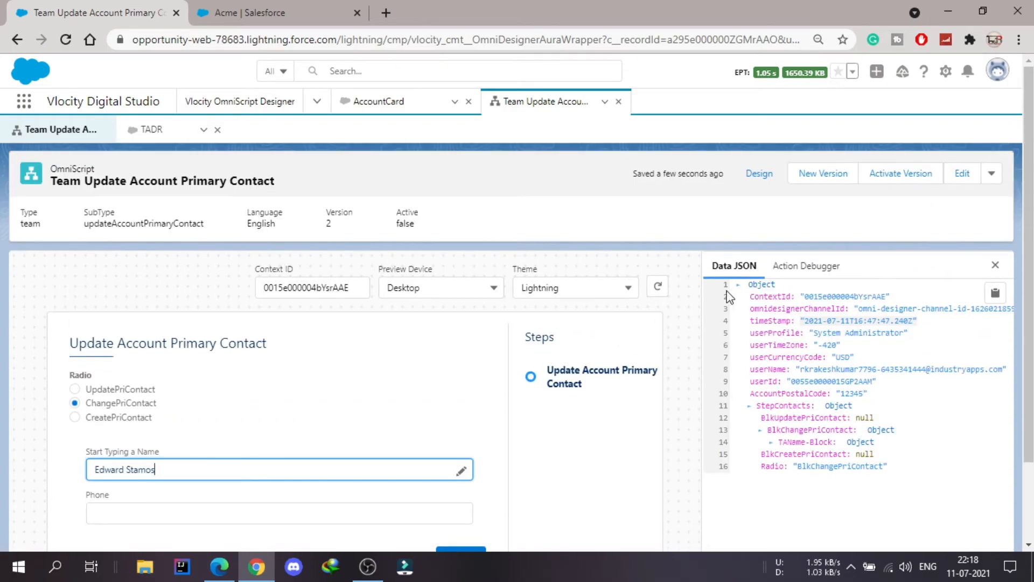
left_click(760, 177)
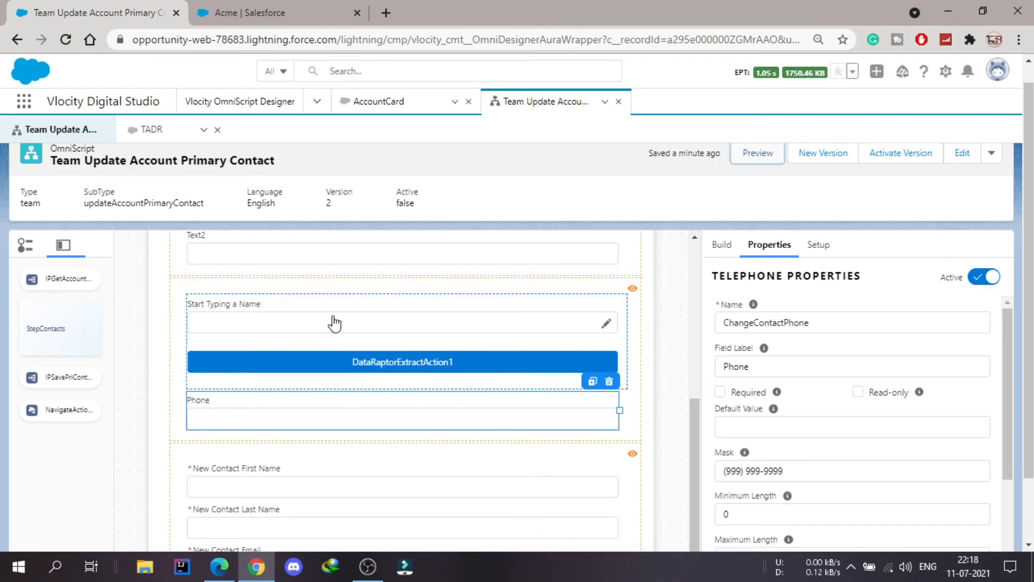
left_click_drag(347, 418, 359, 386)
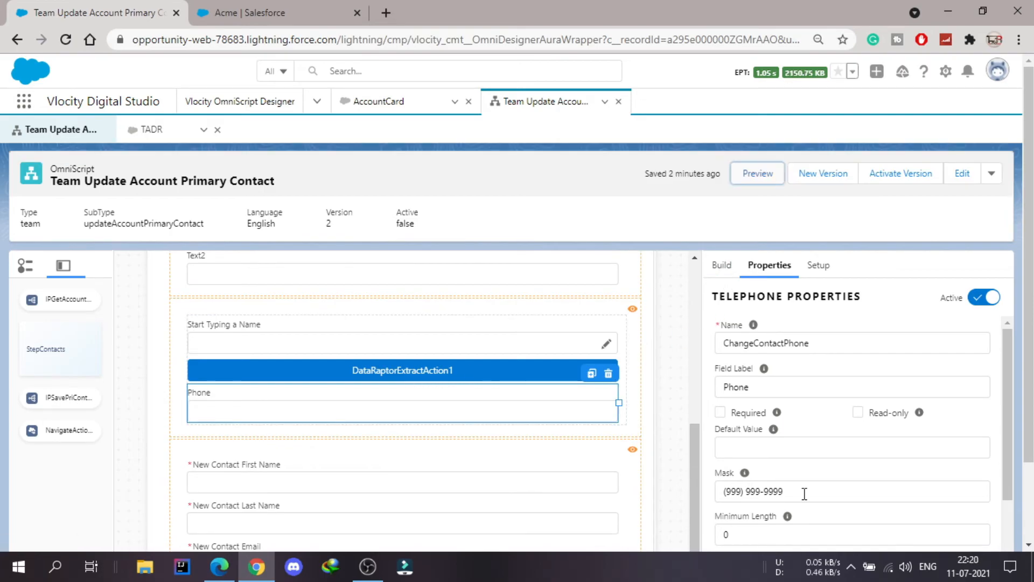
left_click_drag(805, 494, 712, 491)
key("BackSpace")
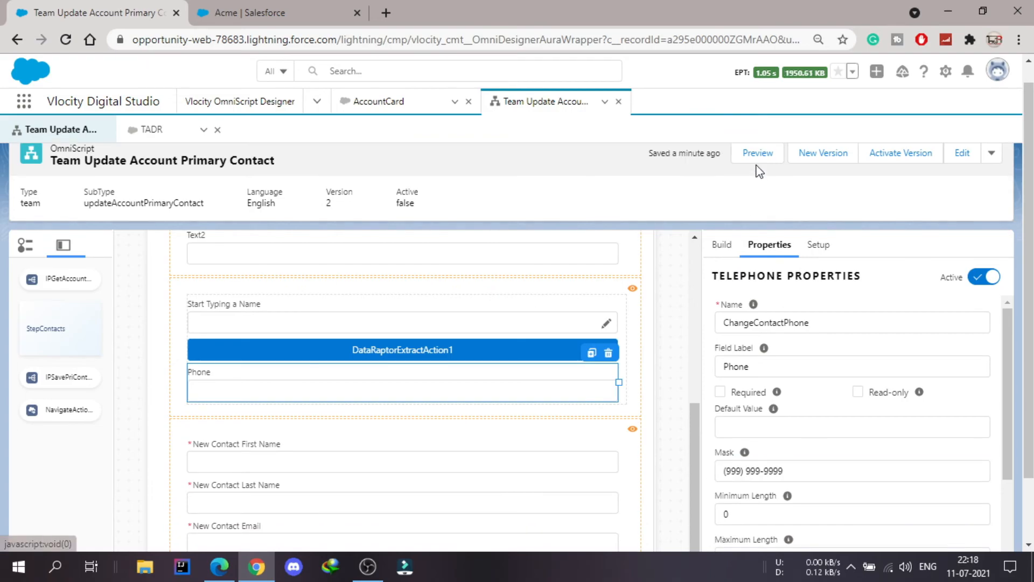
Preview the refreshed OmniScript under ChangePriContact, look up a, pick the first contact and reveal its editable phone field.
left_click(758, 157)
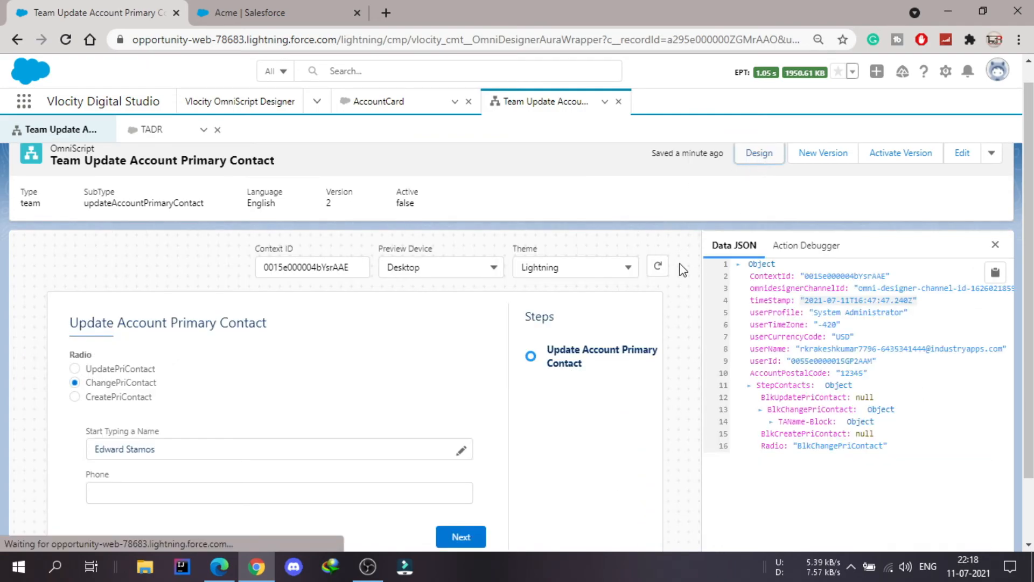
left_click(658, 265)
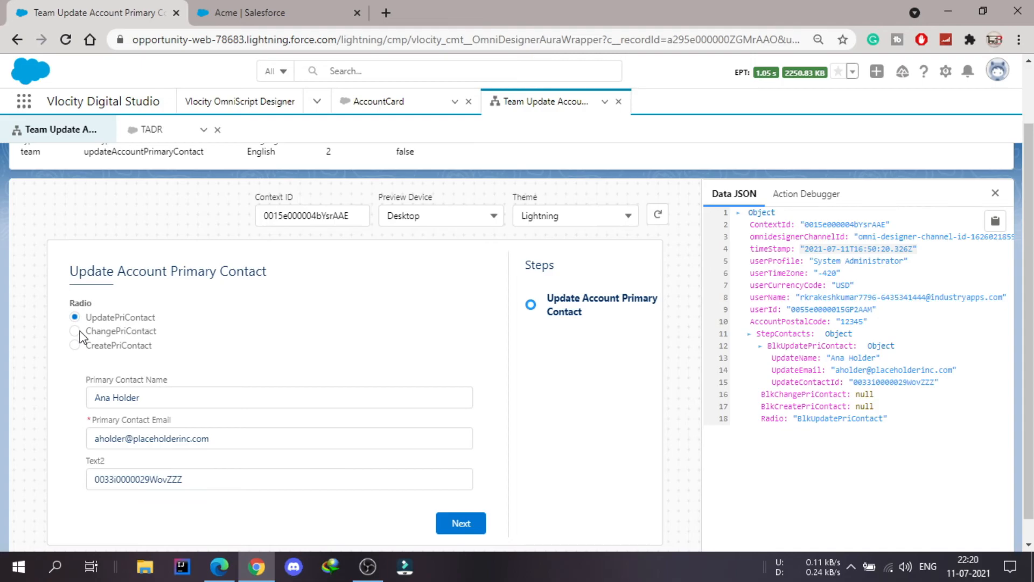
left_click(77, 331)
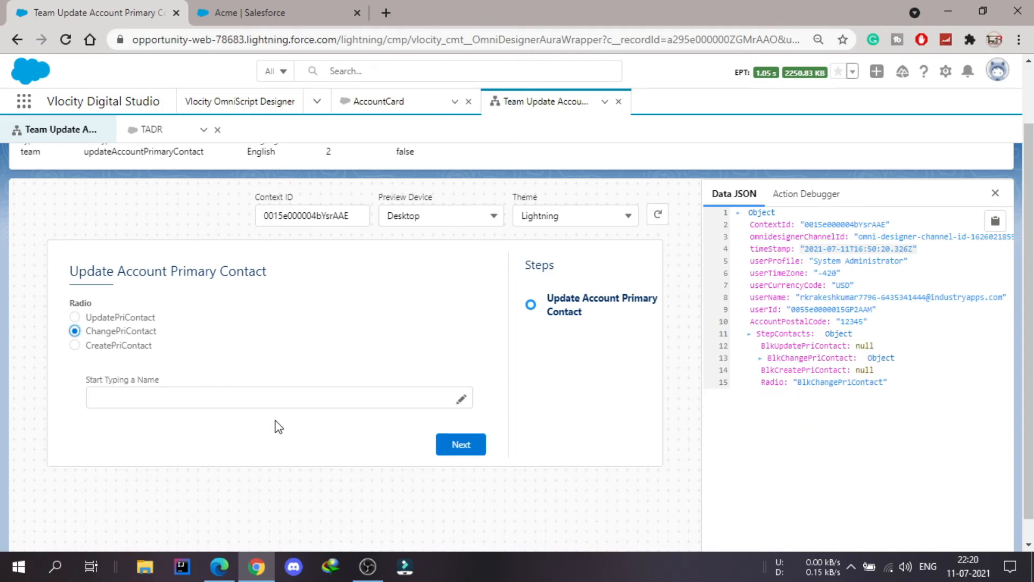
left_click(299, 397)
type("a")
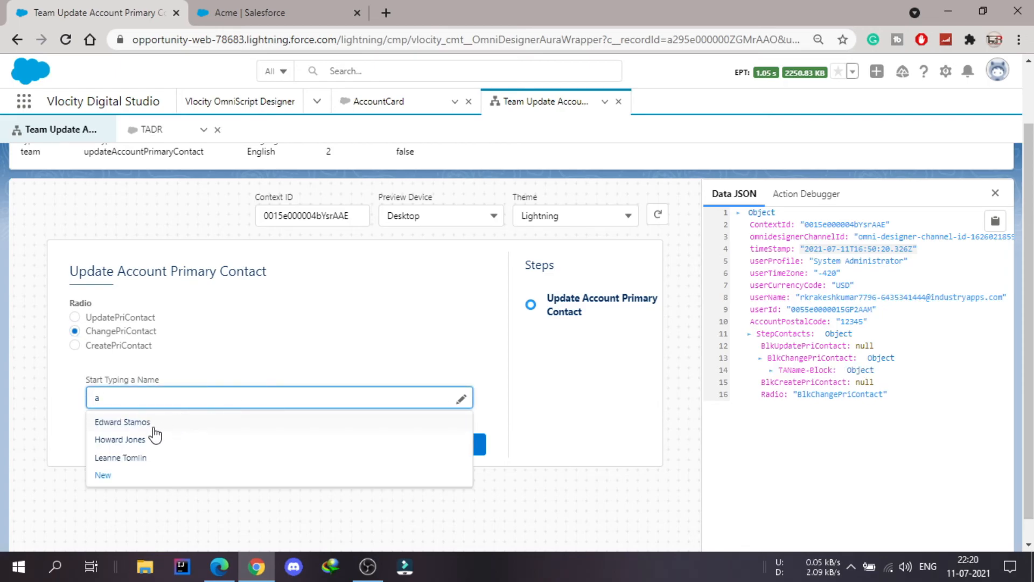
left_click(156, 433)
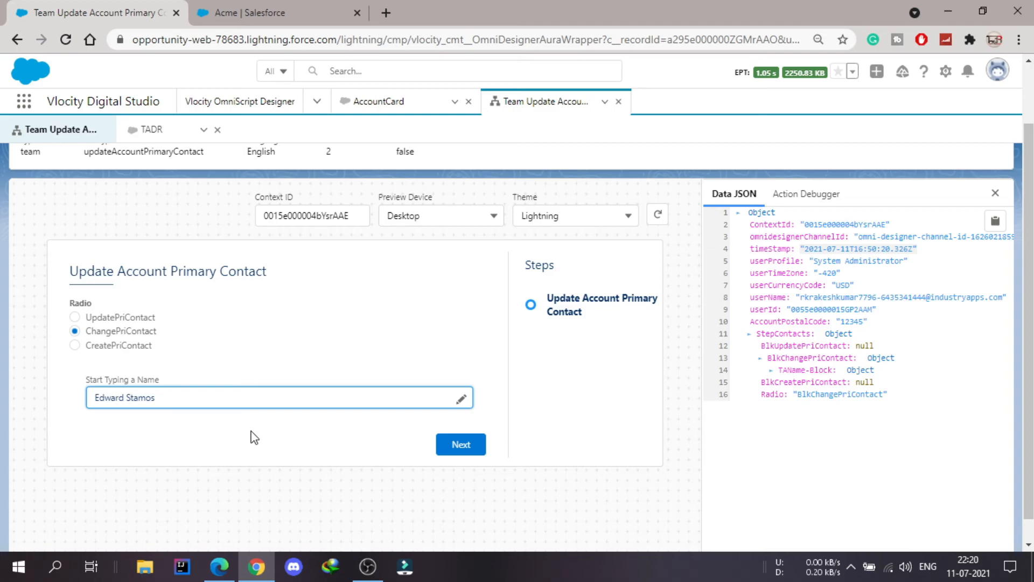
left_click(462, 399)
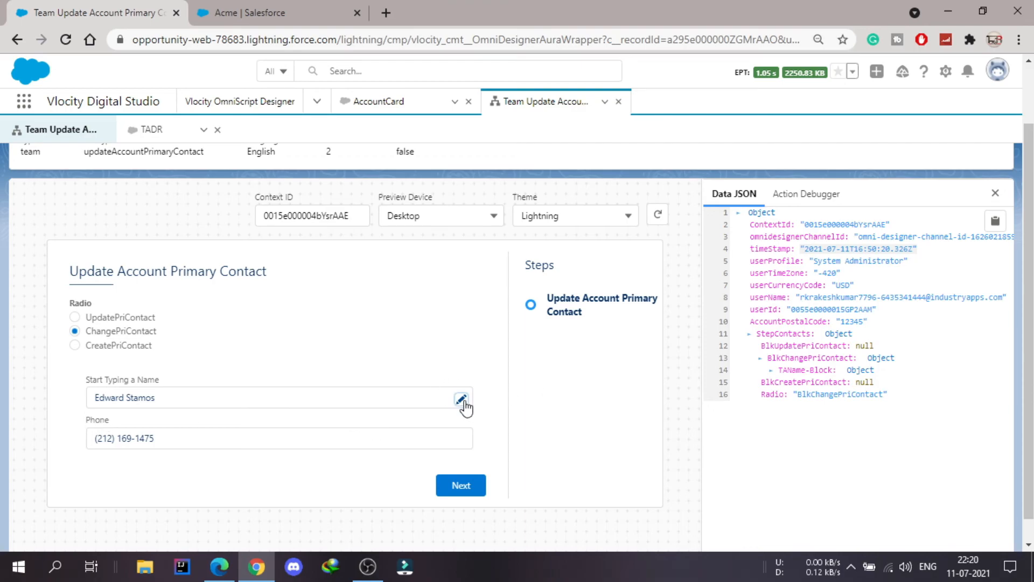
Return to the design and enable Hide Edit Button and Edit Mode on the TAName type-ahead block.
scroll(641, 373, "up", 2)
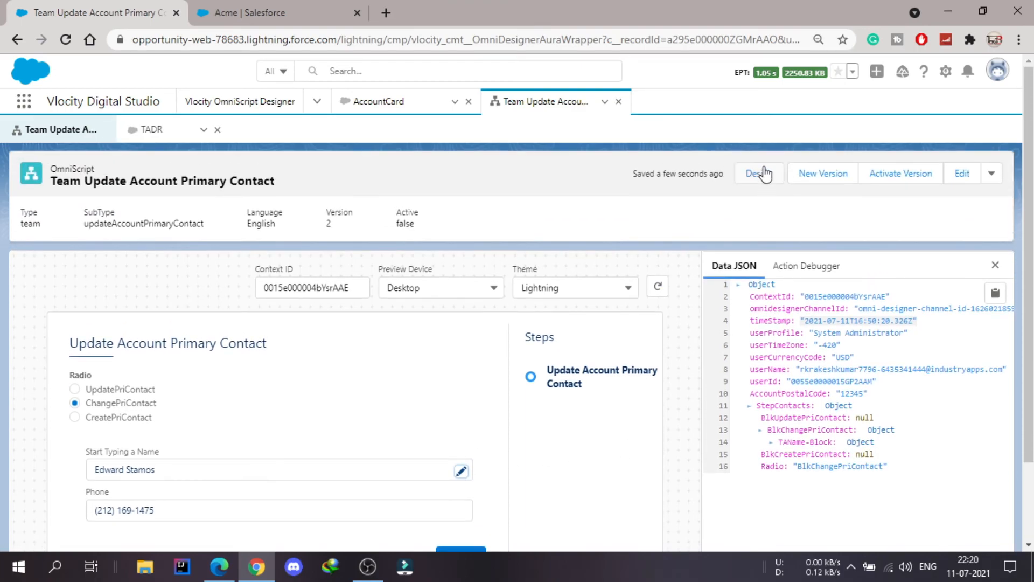
left_click(765, 172)
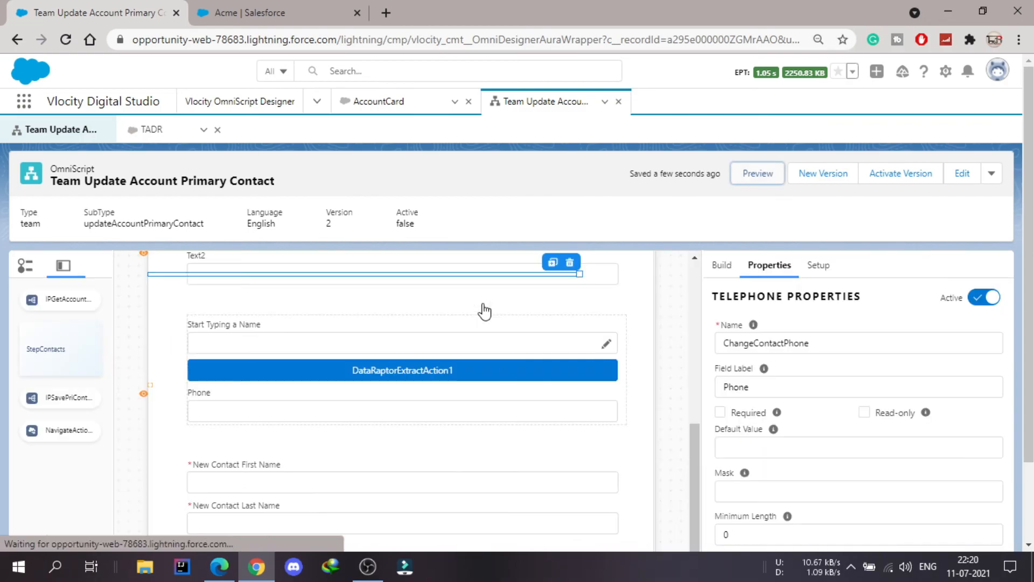
left_click(516, 323)
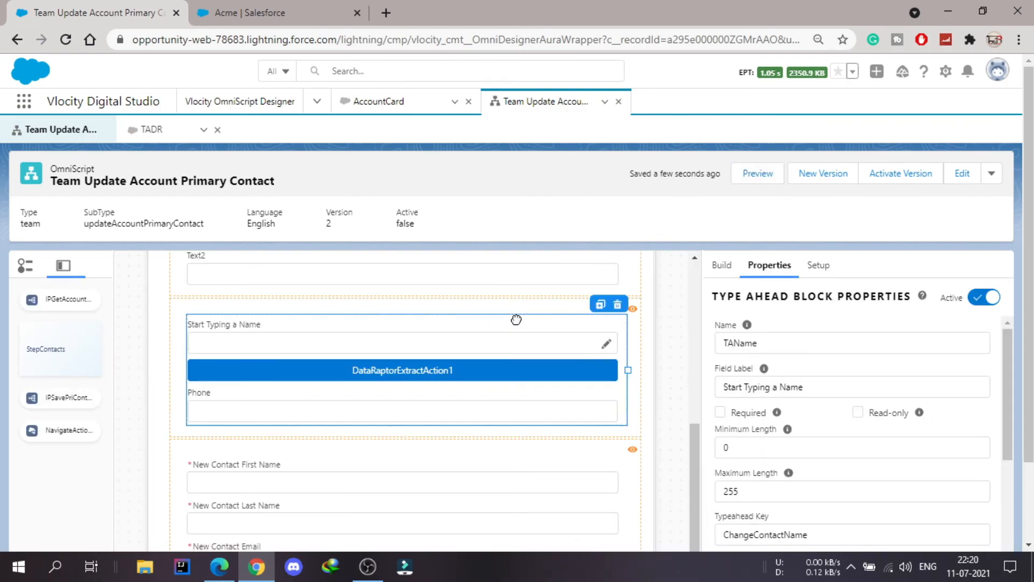
scroll(839, 405, "down", 6)
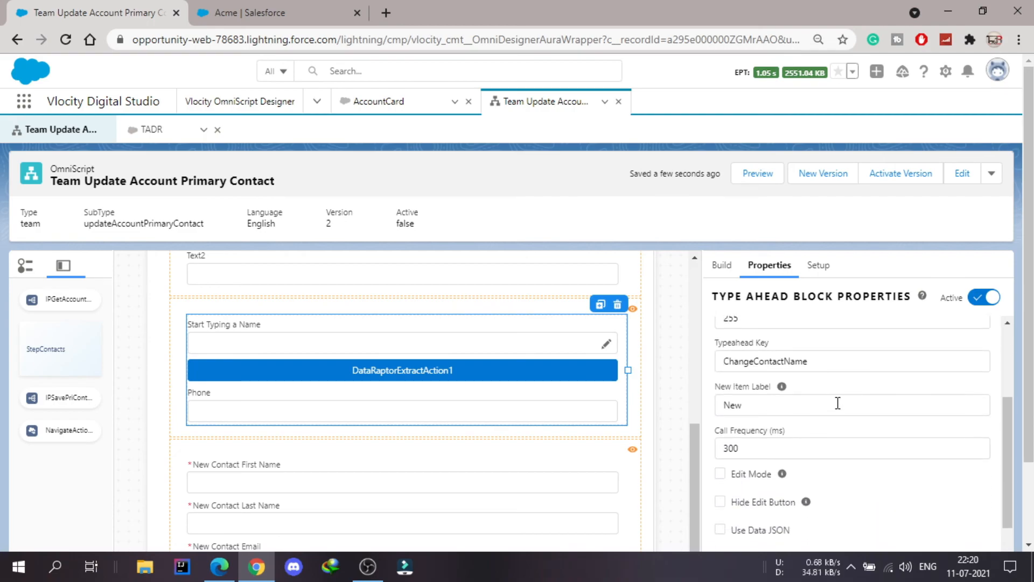
scroll(838, 403, "up", 3)
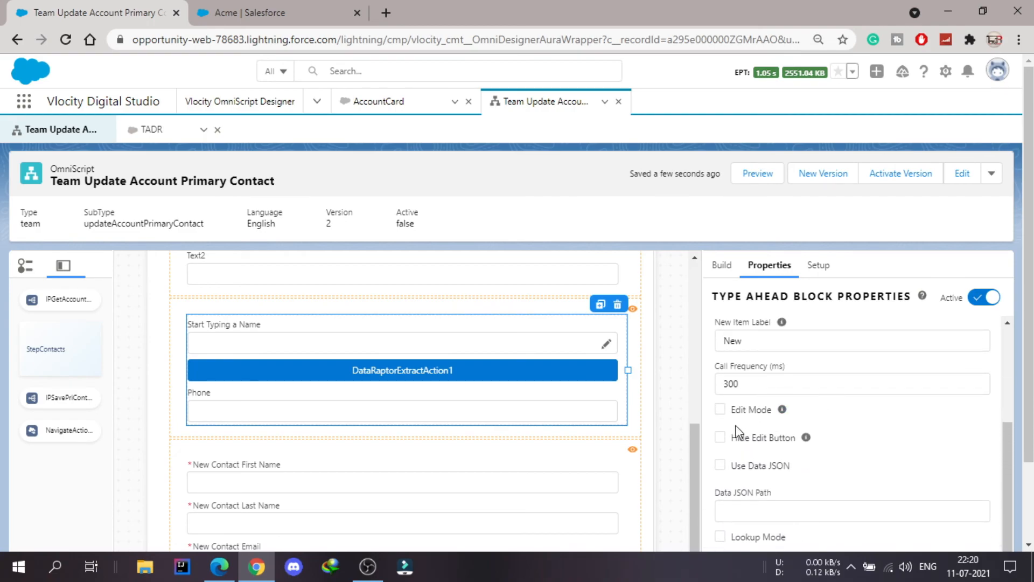
left_click(720, 438)
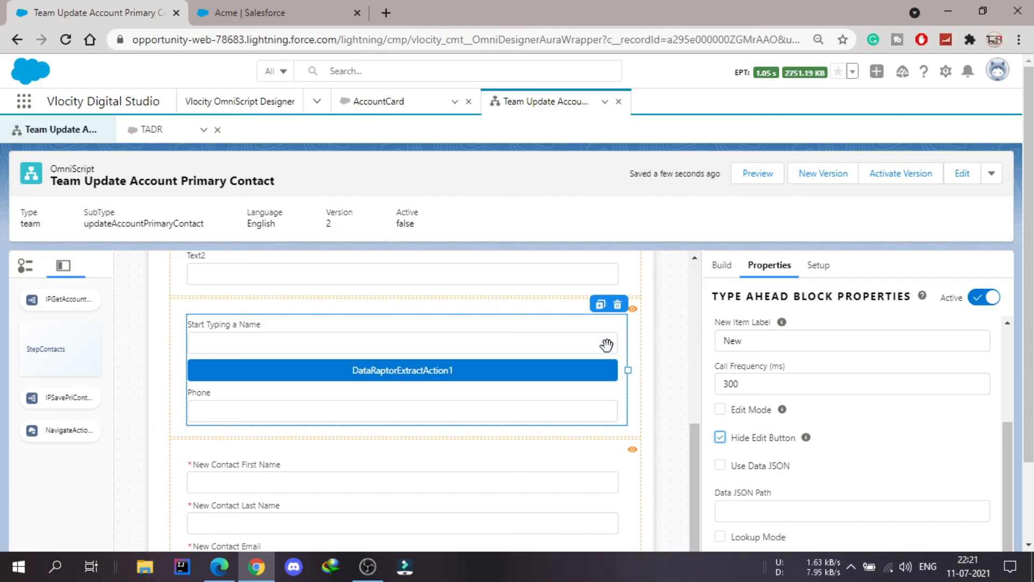
left_click(720, 411)
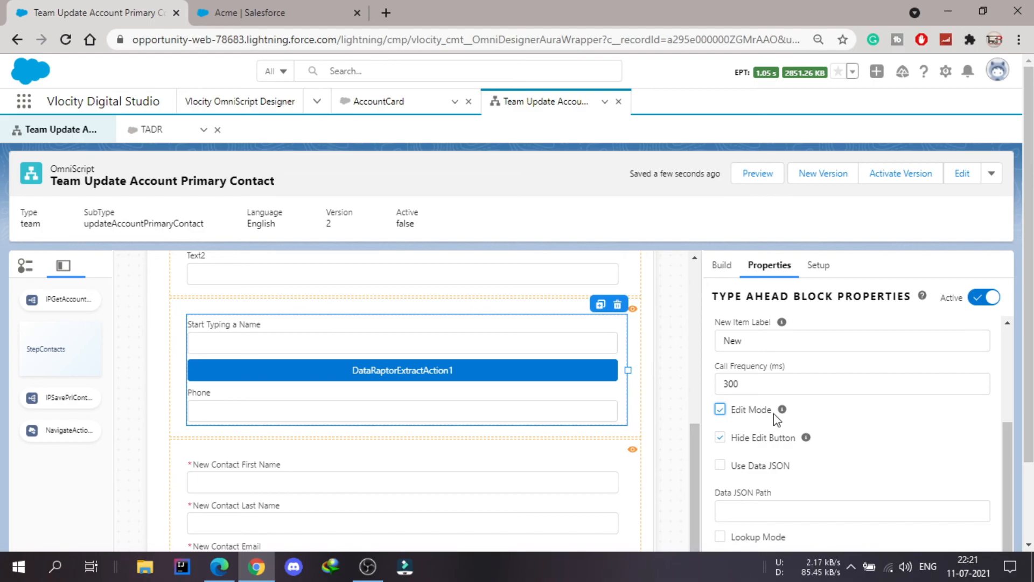
Preview the OmniScript with ChangePriContact chosen, look up contacts with a and select the first suggestion.
left_click(760, 180)
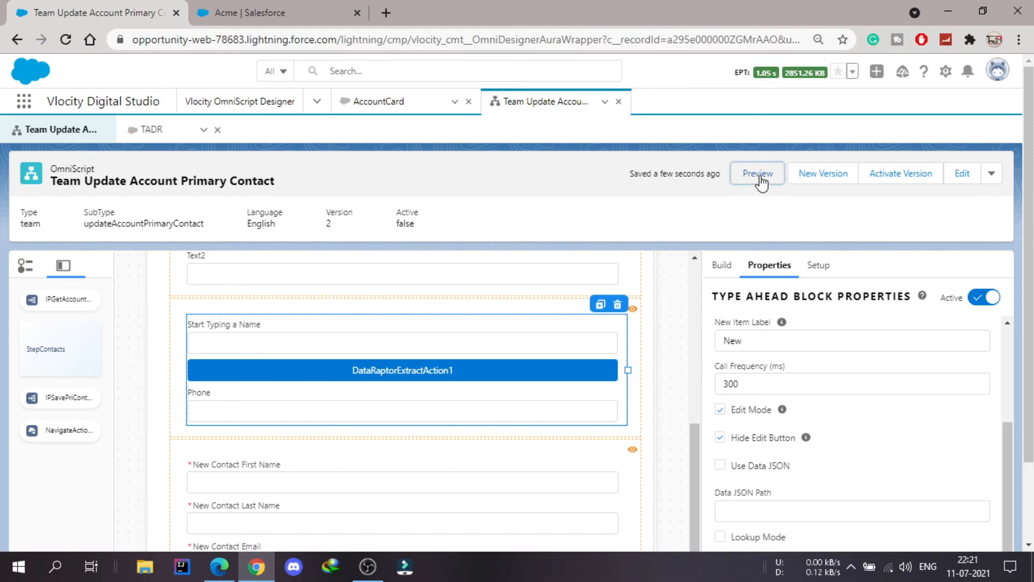
scroll(147, 305, "down", 2)
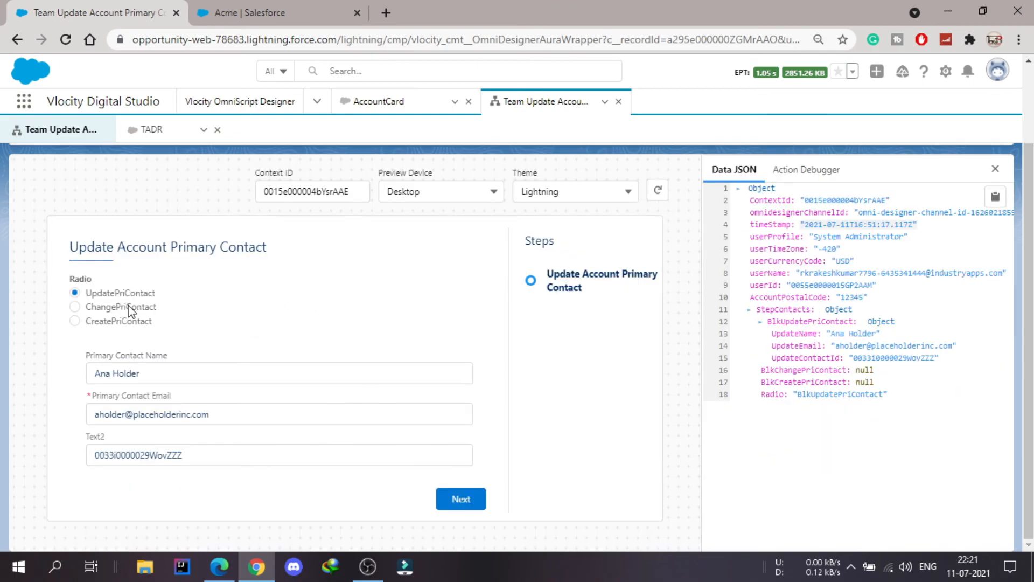
left_click(129, 307)
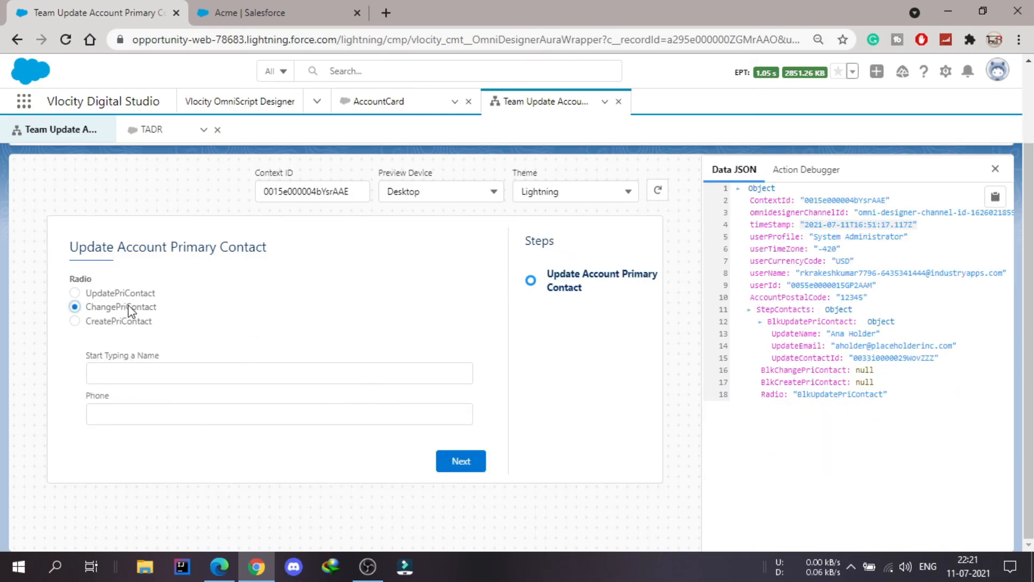
left_click(160, 373)
type("a")
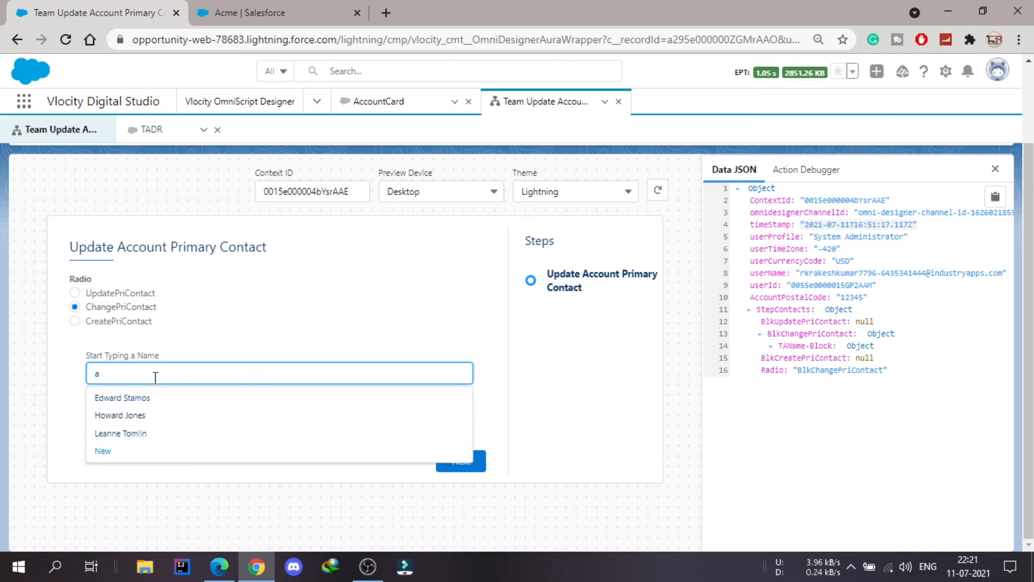
left_click(140, 400)
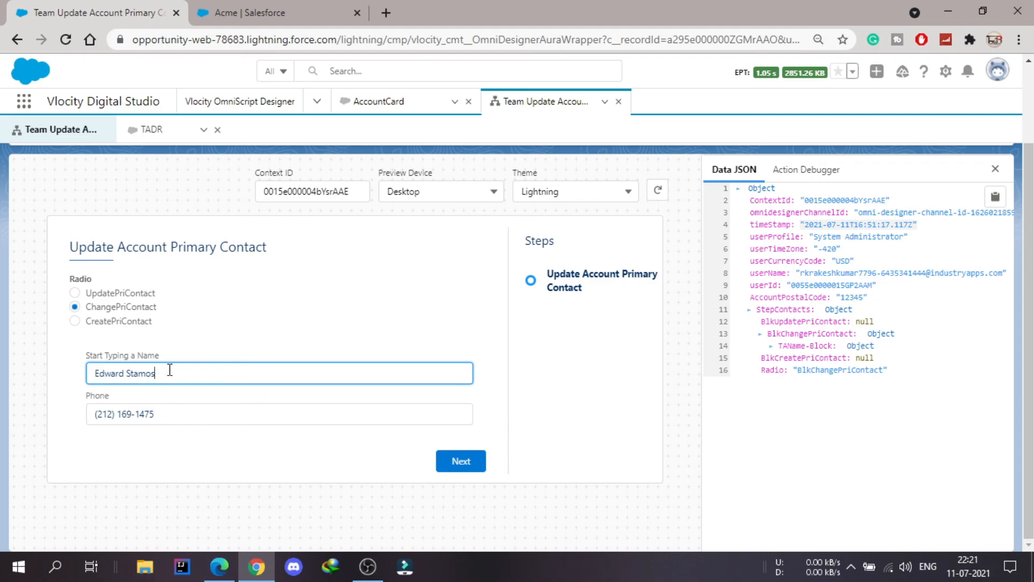
Replace the chosen contact by looking up a again and selecting the third suggestion.
key("ctrl+a")
key("BackSpace")
type("a")
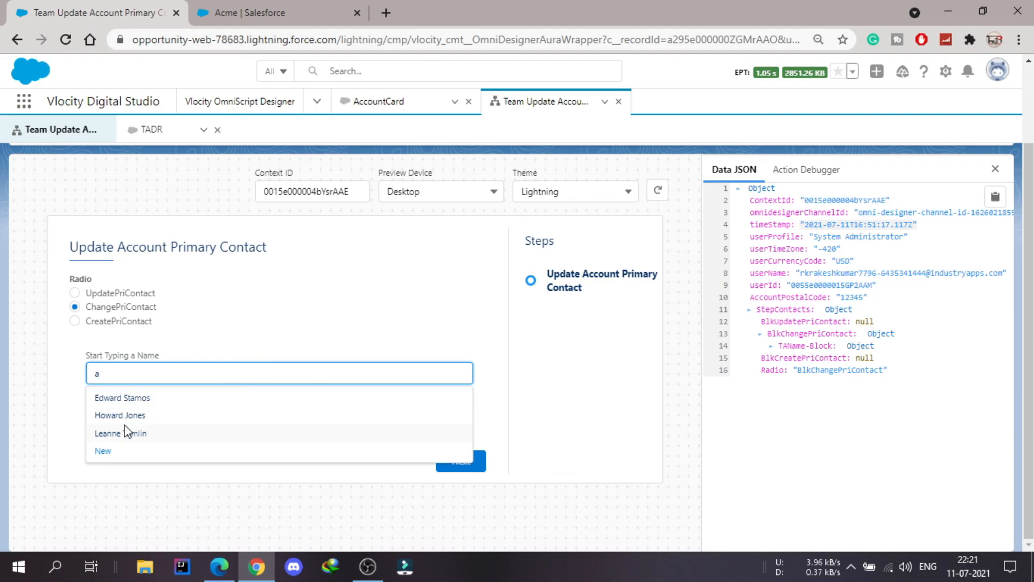
left_click(127, 437)
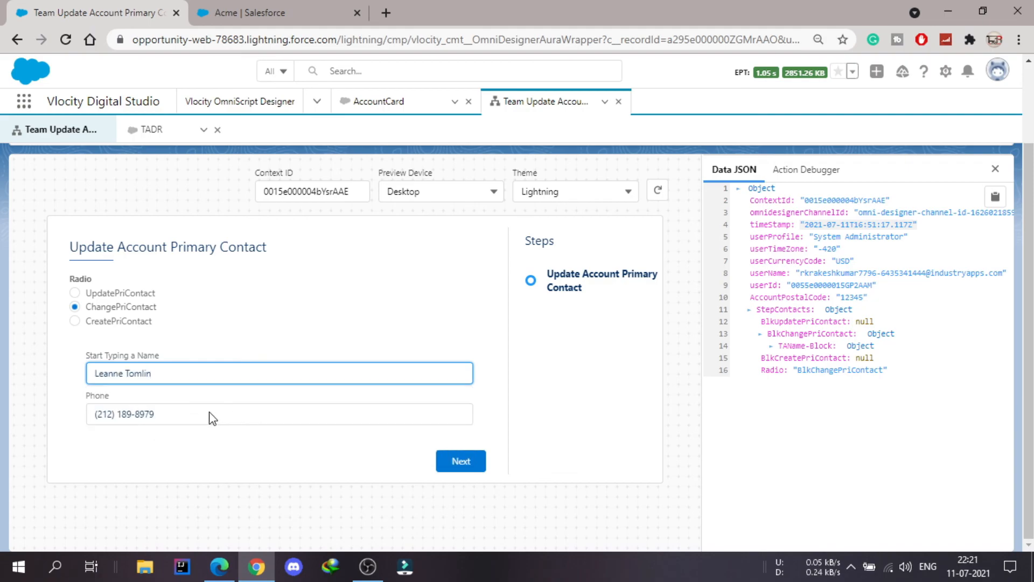
scroll(597, 361, "up", 1)
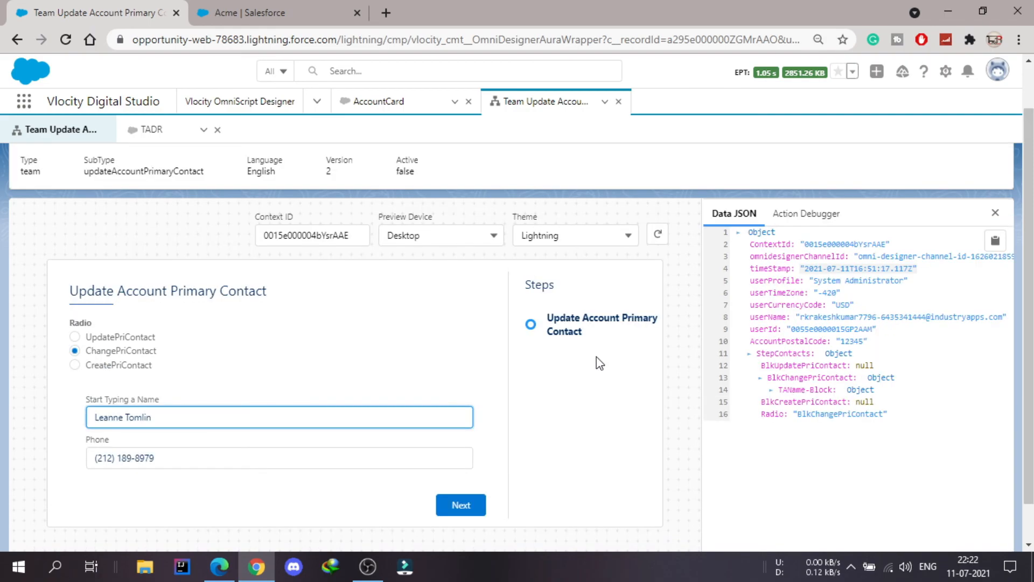